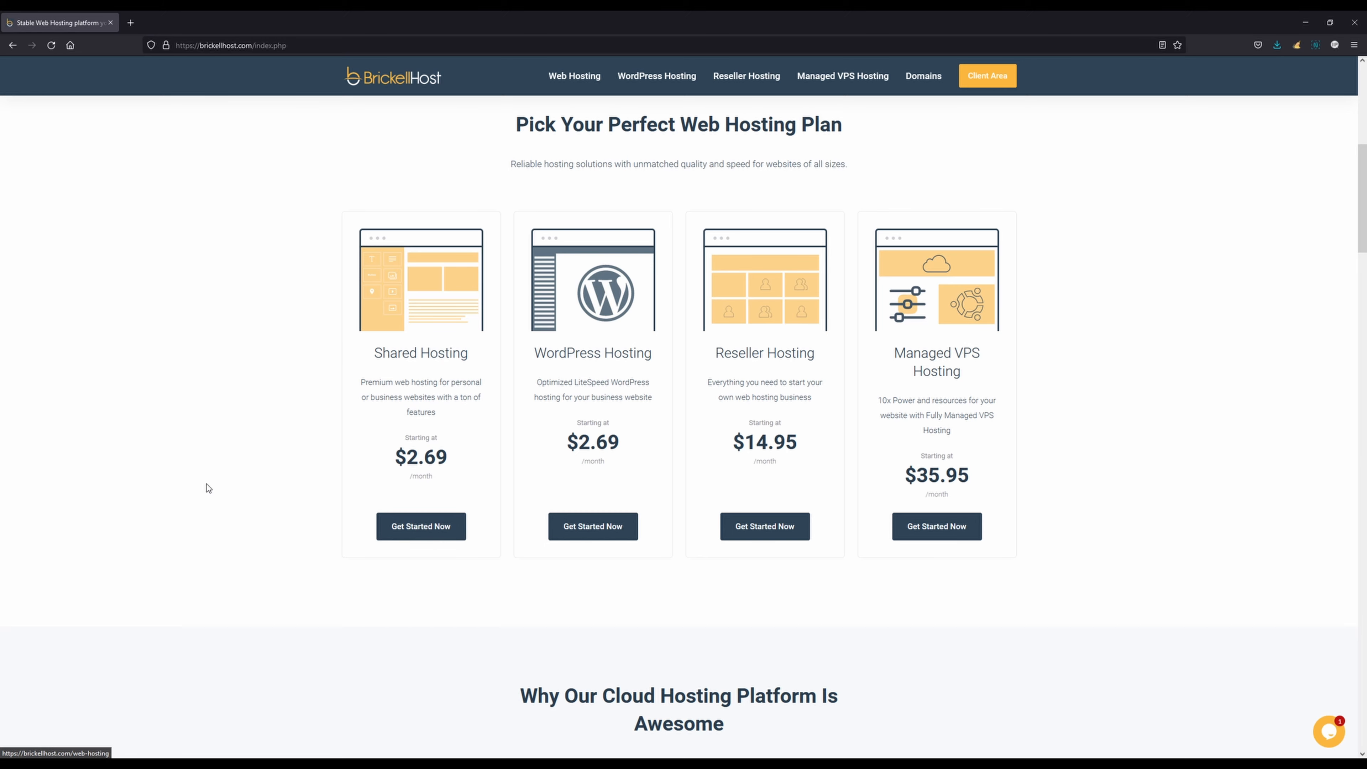
Choose the Basic plan of the shared web hosting offer to start an order
{"action": "scroll", "coordinate": [333, 498], "scroll_direction": "down", "scroll_amount": 2}
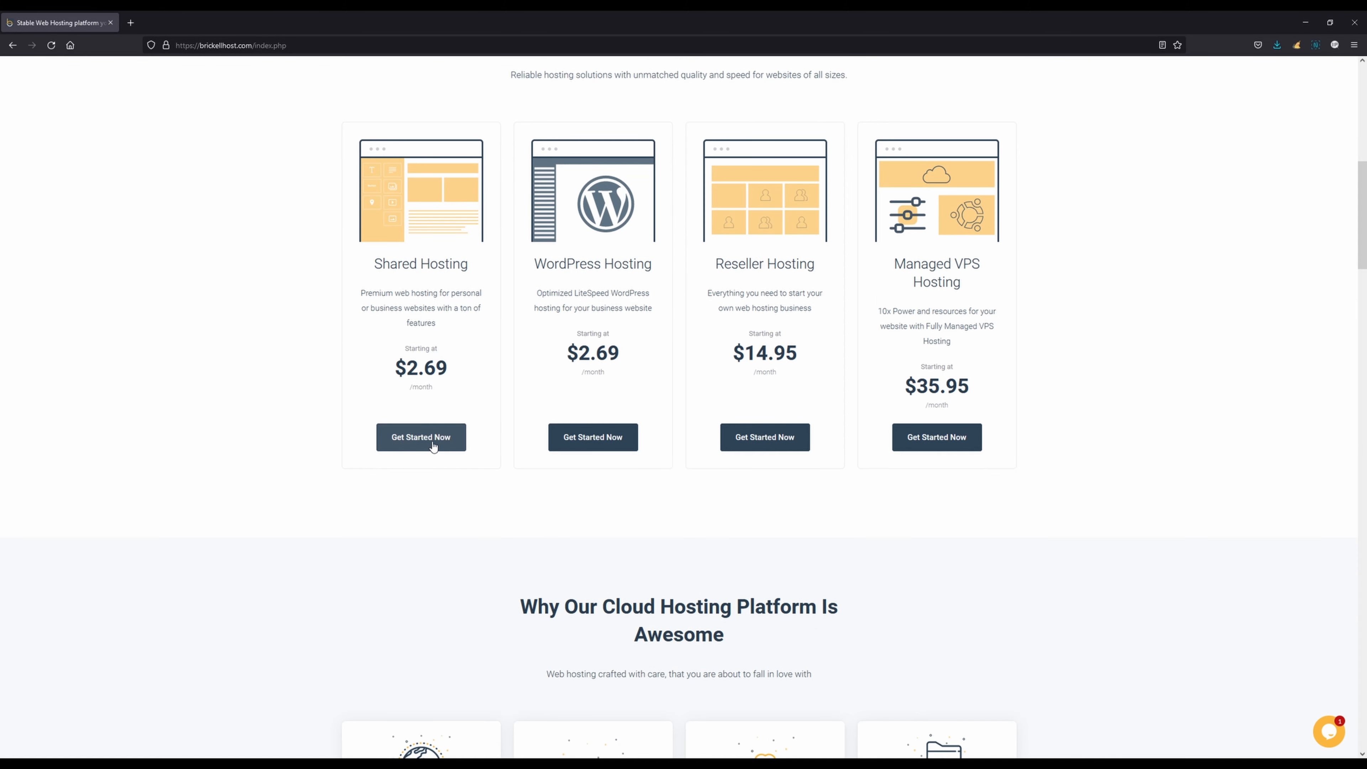
{"action": "left_click", "coordinate": [420, 443]}
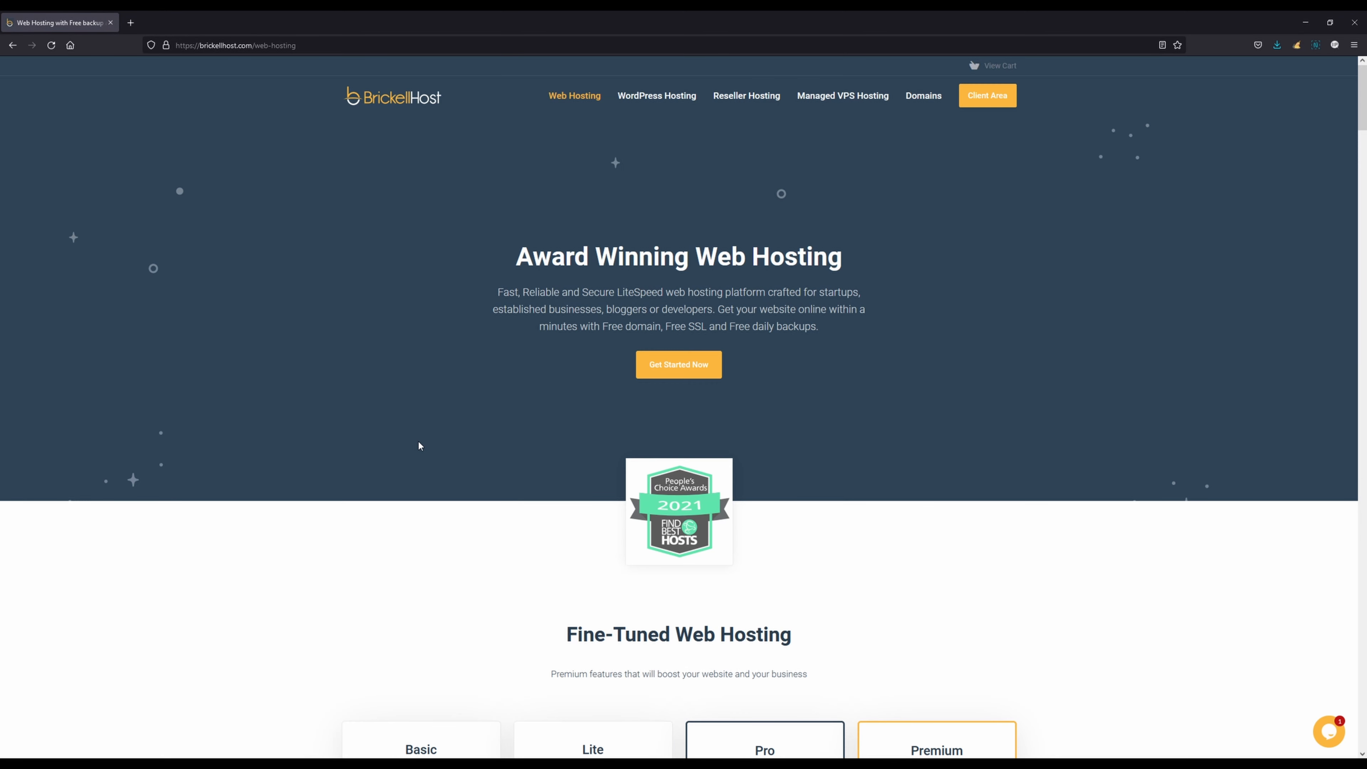
{"action": "scroll", "coordinate": [415, 439], "scroll_direction": "down", "scroll_amount": 10}
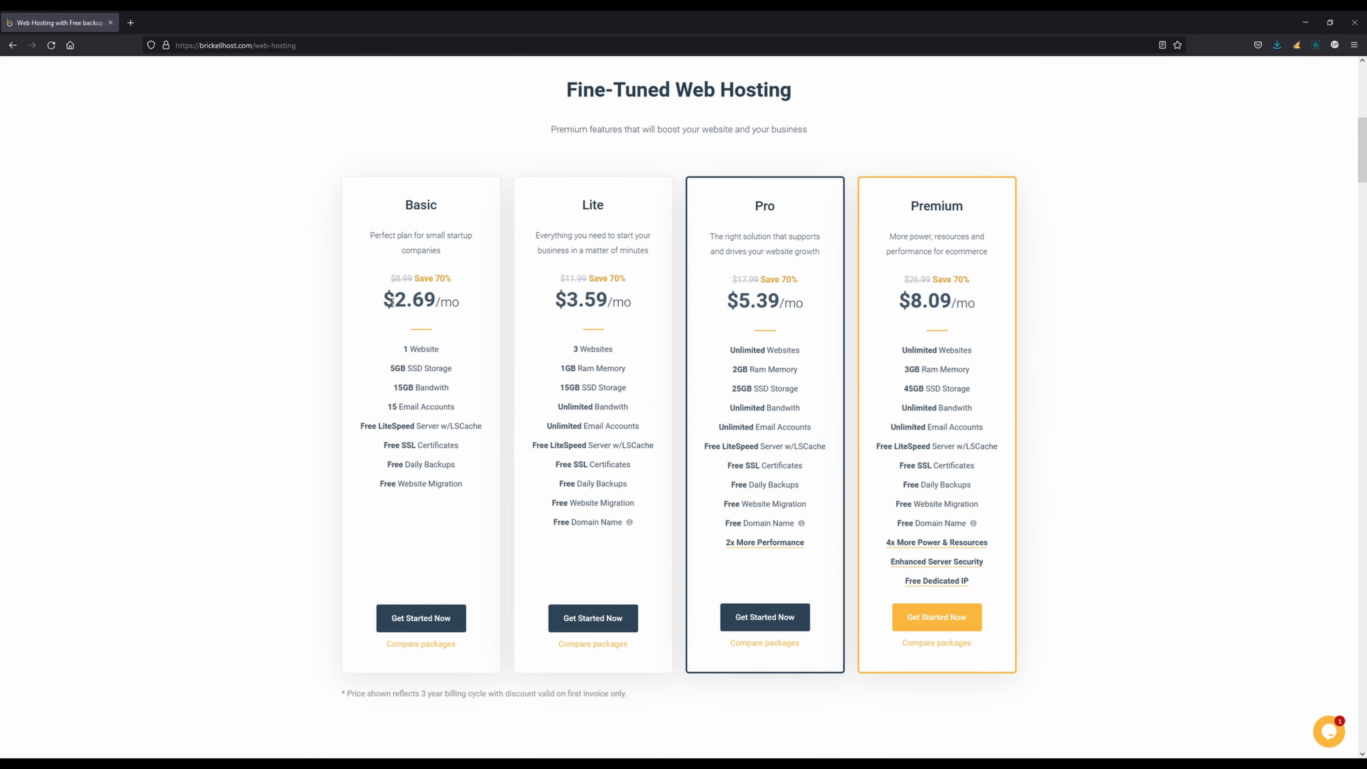
{"action": "left_click", "coordinate": [431, 618]}
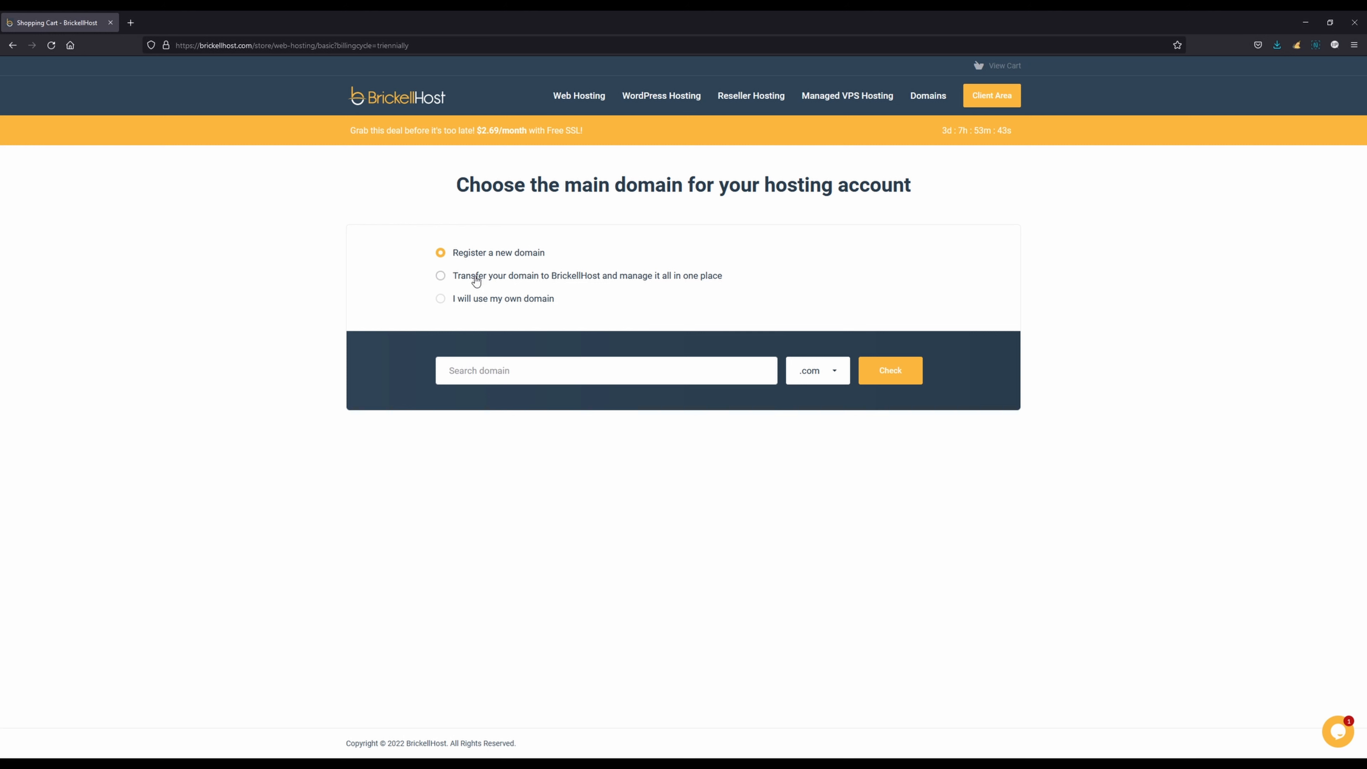
Choose to use an own domain for the hosting account and submit testdomain.com
{"action": "left_click", "coordinate": [497, 375]}
{"action": "left_click", "coordinate": [548, 277]}
{"action": "left_click", "coordinate": [469, 304]}
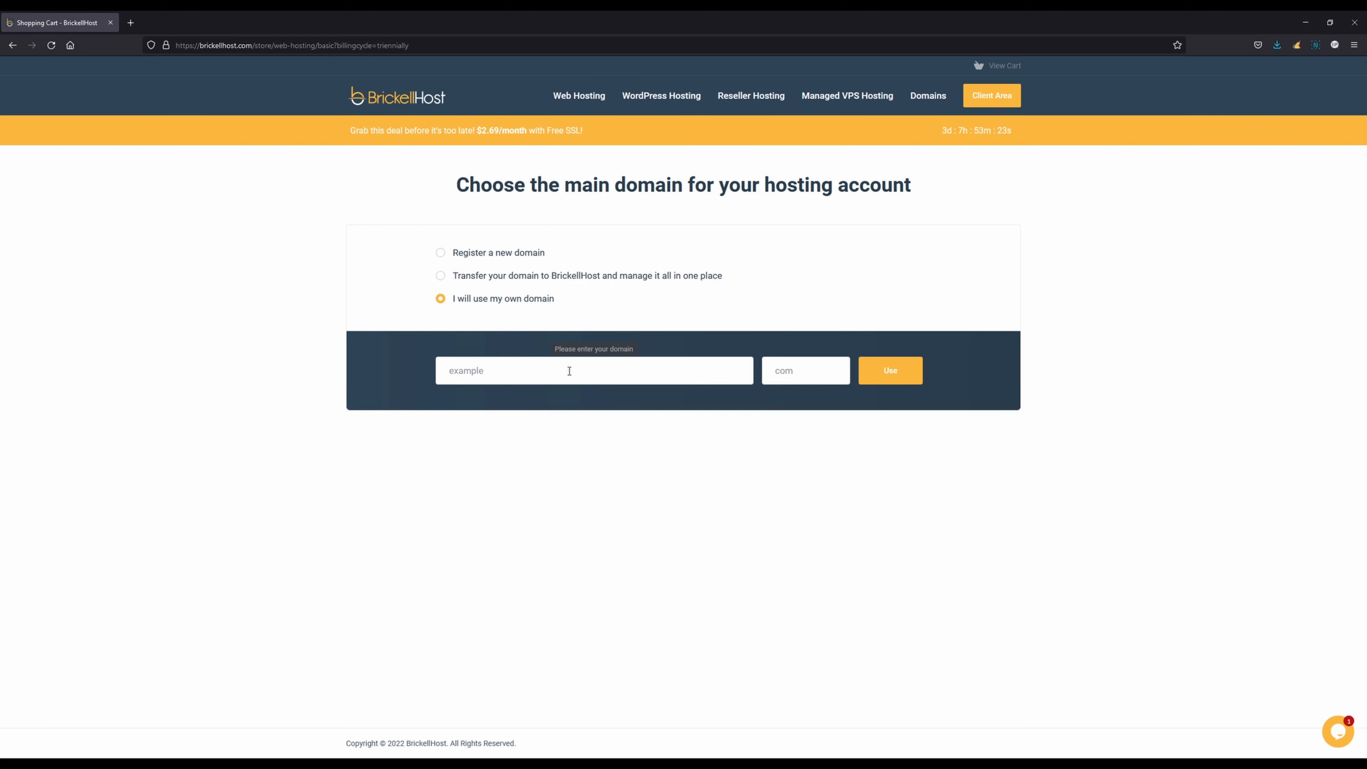
{"action": "type", "text": "testdomain"}
{"action": "key", "text": "Tab"}
{"action": "left_click", "coordinate": [918, 371]}
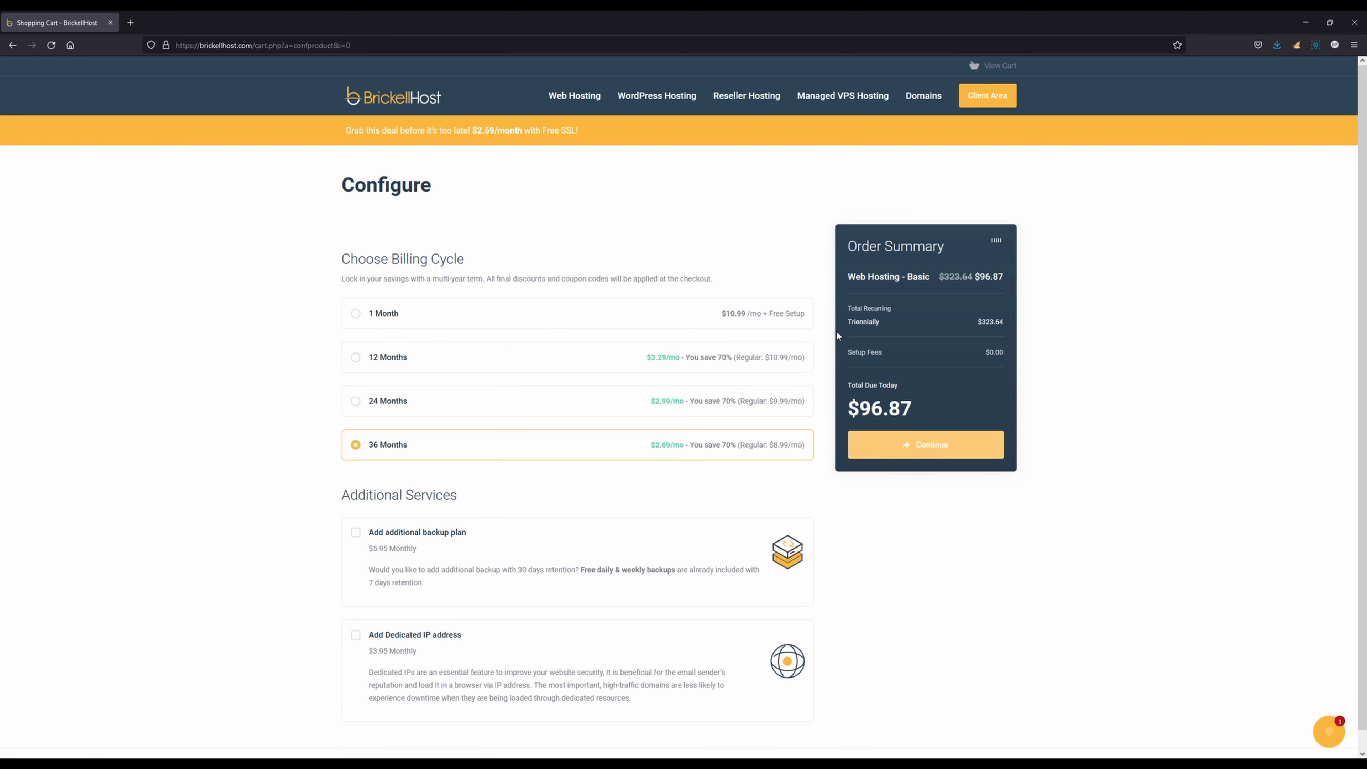
Keep the 36-month billing cycle without additional services and continue the order to checkout
{"action": "scroll", "coordinate": [264, 248], "scroll_direction": "down", "scroll_amount": 1}
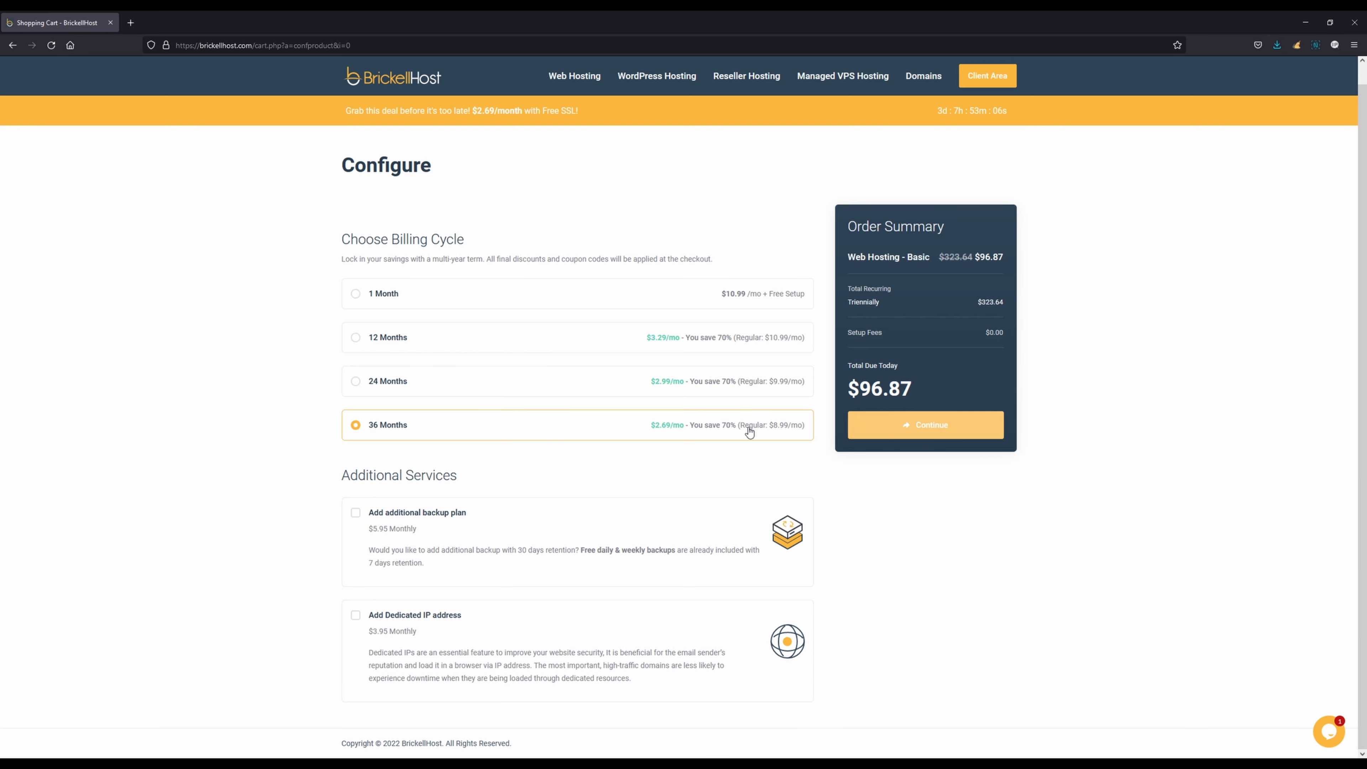
{"action": "left_click", "coordinate": [914, 435]}
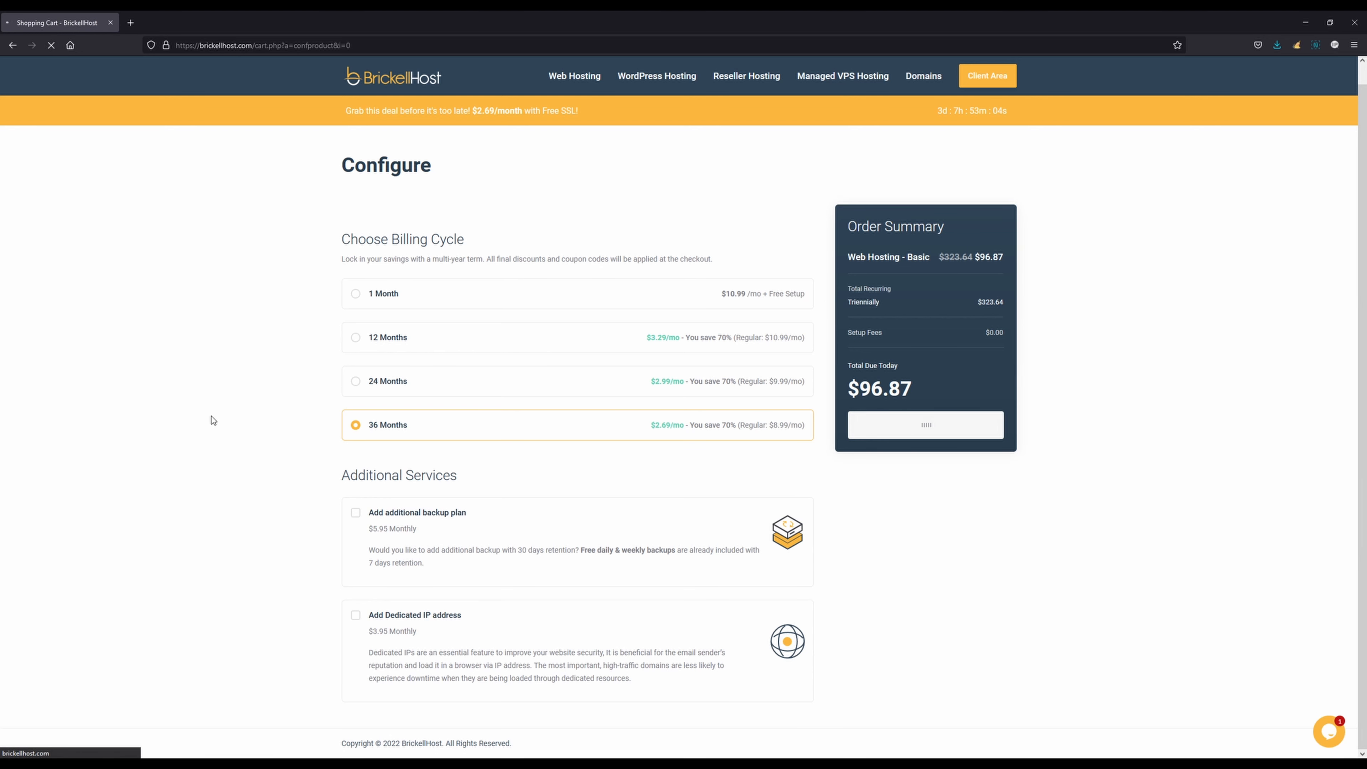
{"action": "scroll", "coordinate": [199, 392], "scroll_direction": "down", "scroll_amount": 1}
{"action": "scroll", "coordinate": [199, 392], "scroll_direction": "down", "scroll_amount": 1}
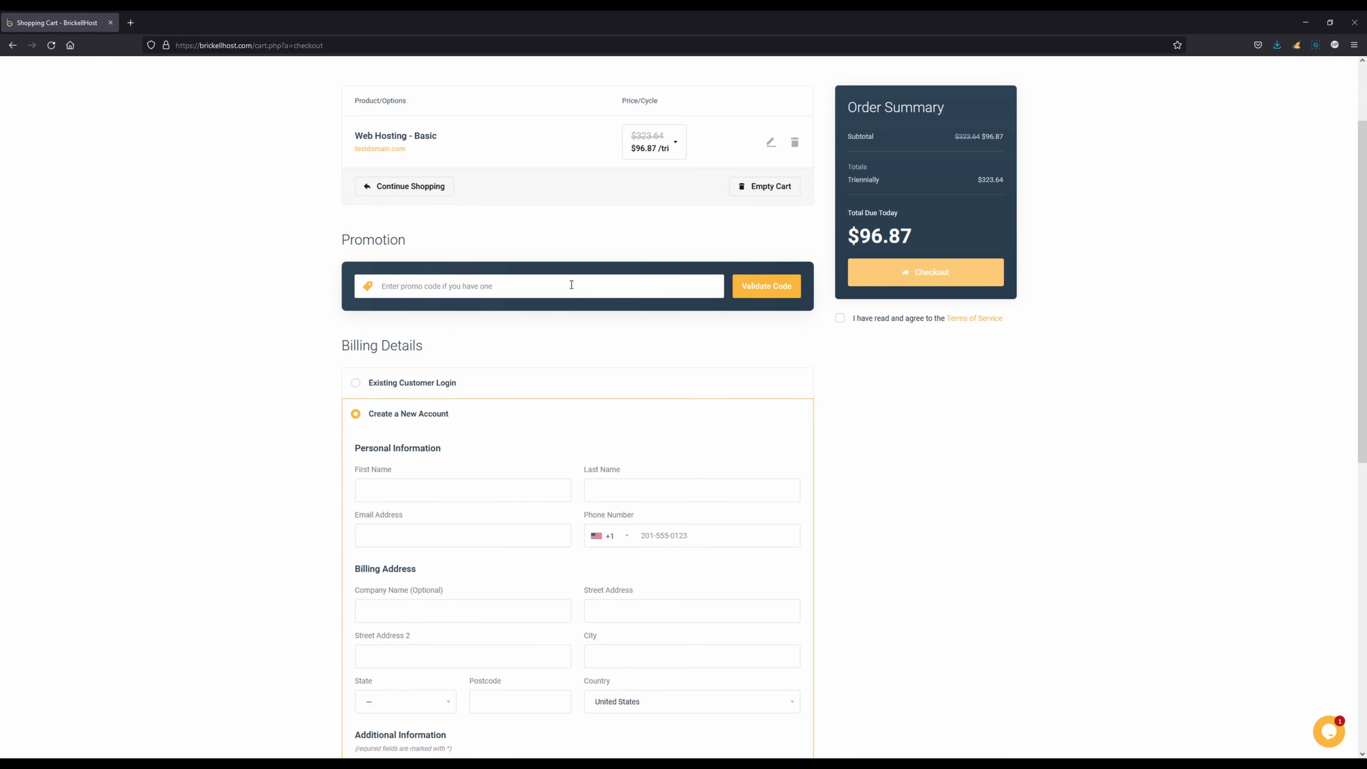
Examine the checkout's existing customer login, new account form and payment options
{"action": "scroll", "coordinate": [545, 364], "scroll_direction": "down", "scroll_amount": 2}
{"action": "left_click", "coordinate": [543, 274]}
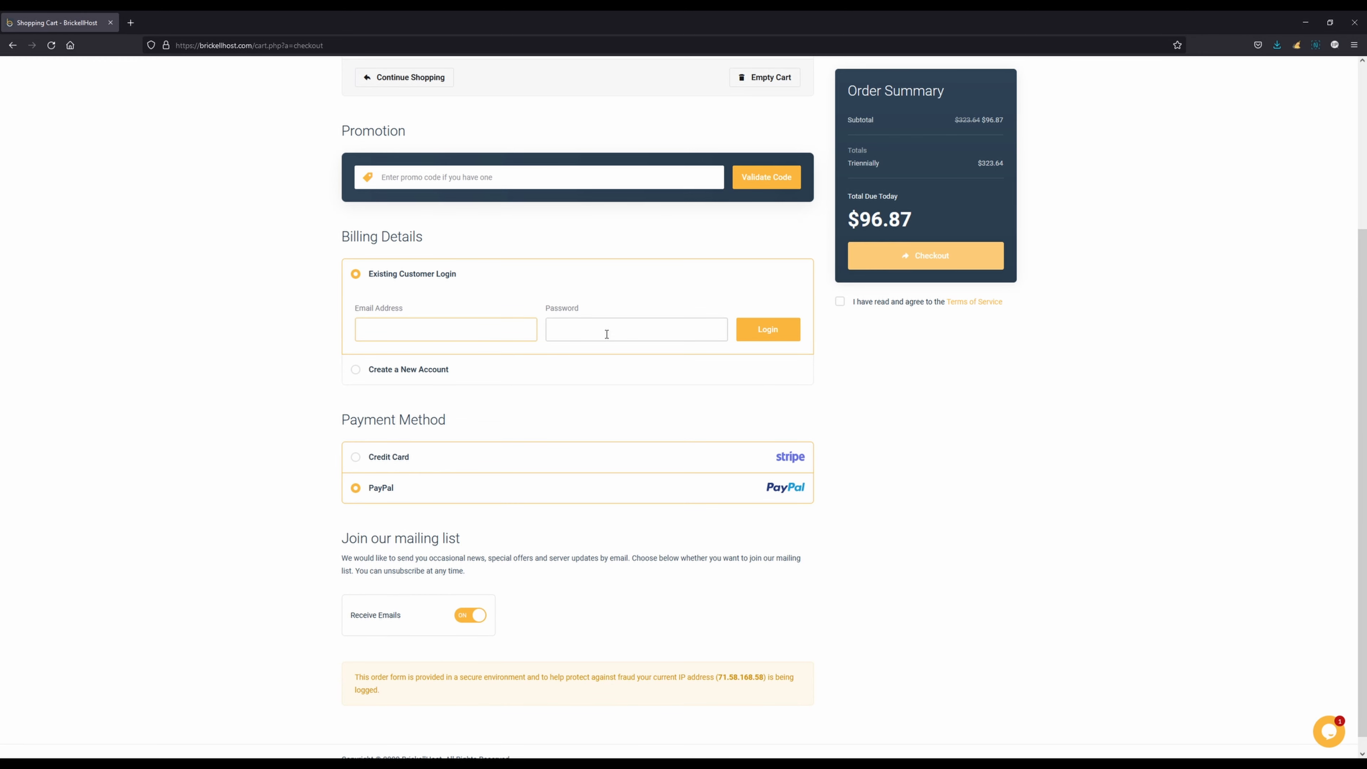
{"action": "scroll", "coordinate": [591, 331], "scroll_direction": "down", "scroll_amount": 1}
{"action": "left_click", "coordinate": [482, 359]}
{"action": "scroll", "coordinate": [483, 359], "scroll_direction": "down", "scroll_amount": 2}
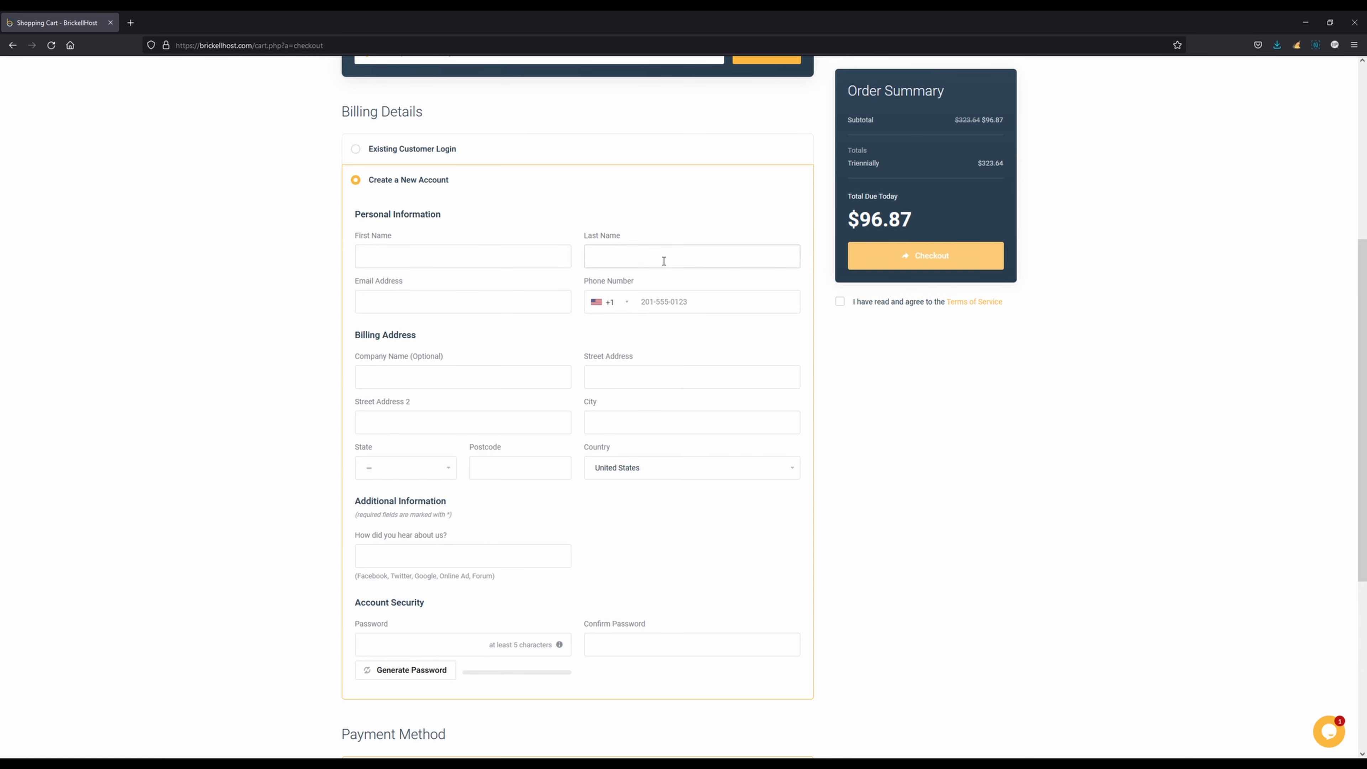
{"action": "scroll", "coordinate": [646, 410], "scroll_direction": "down", "scroll_amount": 4}
{"action": "scroll", "coordinate": [760, 391], "scroll_direction": "down", "scroll_amount": 2}
{"action": "scroll", "coordinate": [760, 391], "scroll_direction": "up", "scroll_amount": 12}
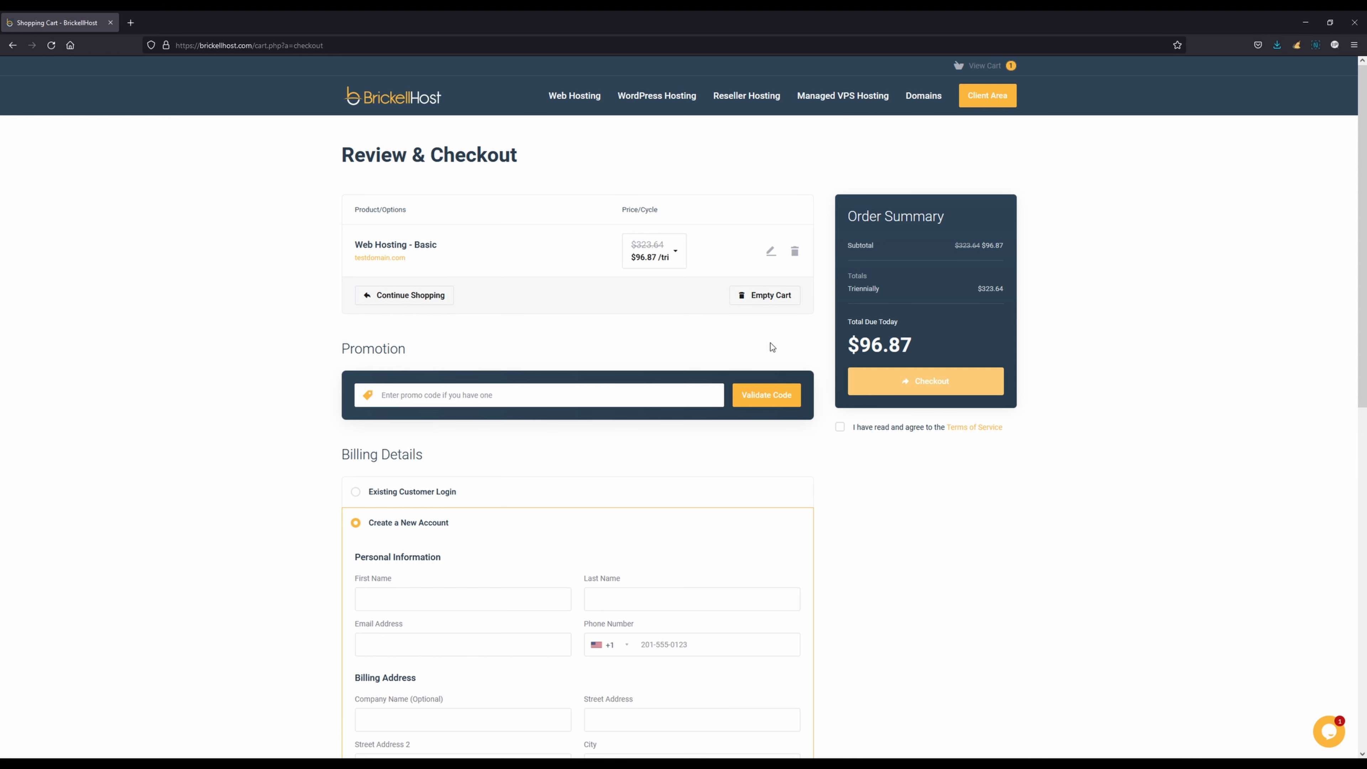
Empty the shopping cart and confirm the removal
{"action": "left_click", "coordinate": [768, 296]}
{"action": "left_click", "coordinate": [589, 443]}
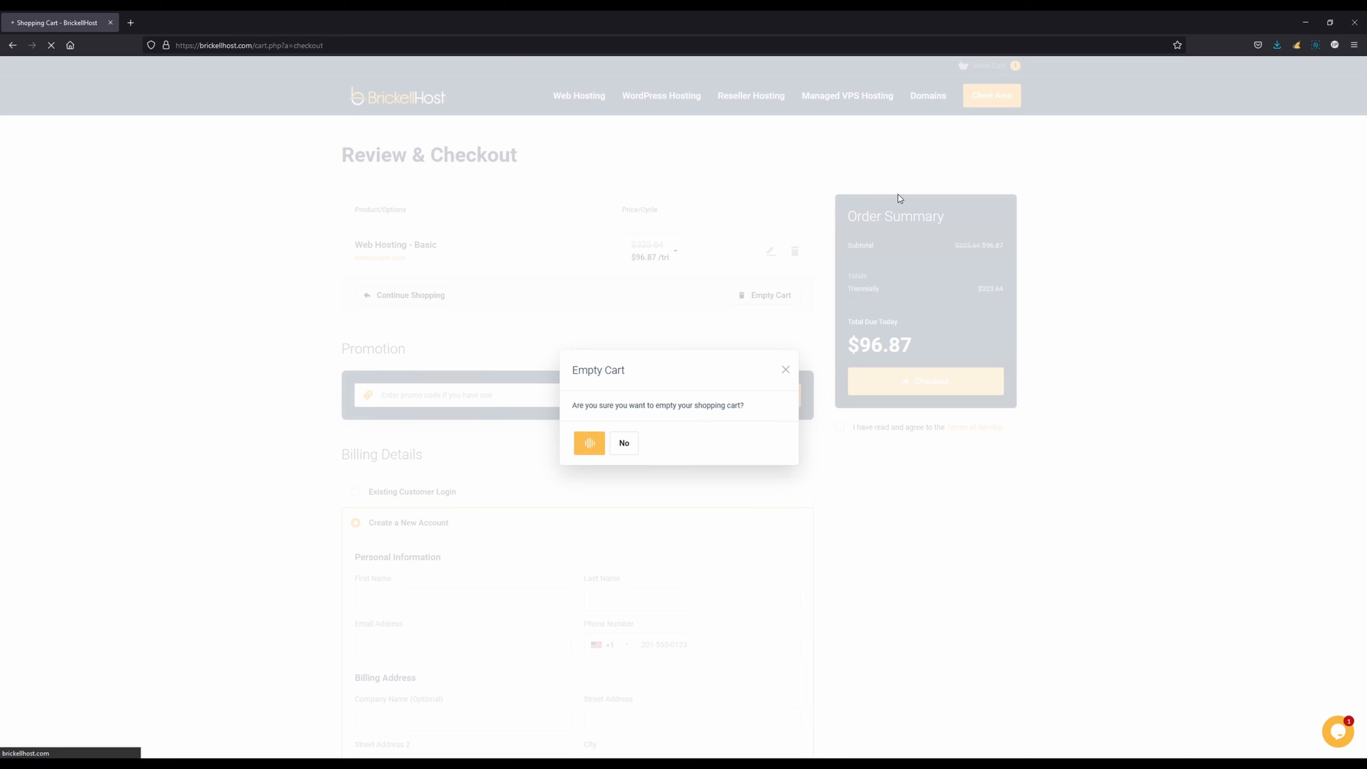
Log in to the client area with the account's email address and password
{"action": "left_click", "coordinate": [988, 100]}
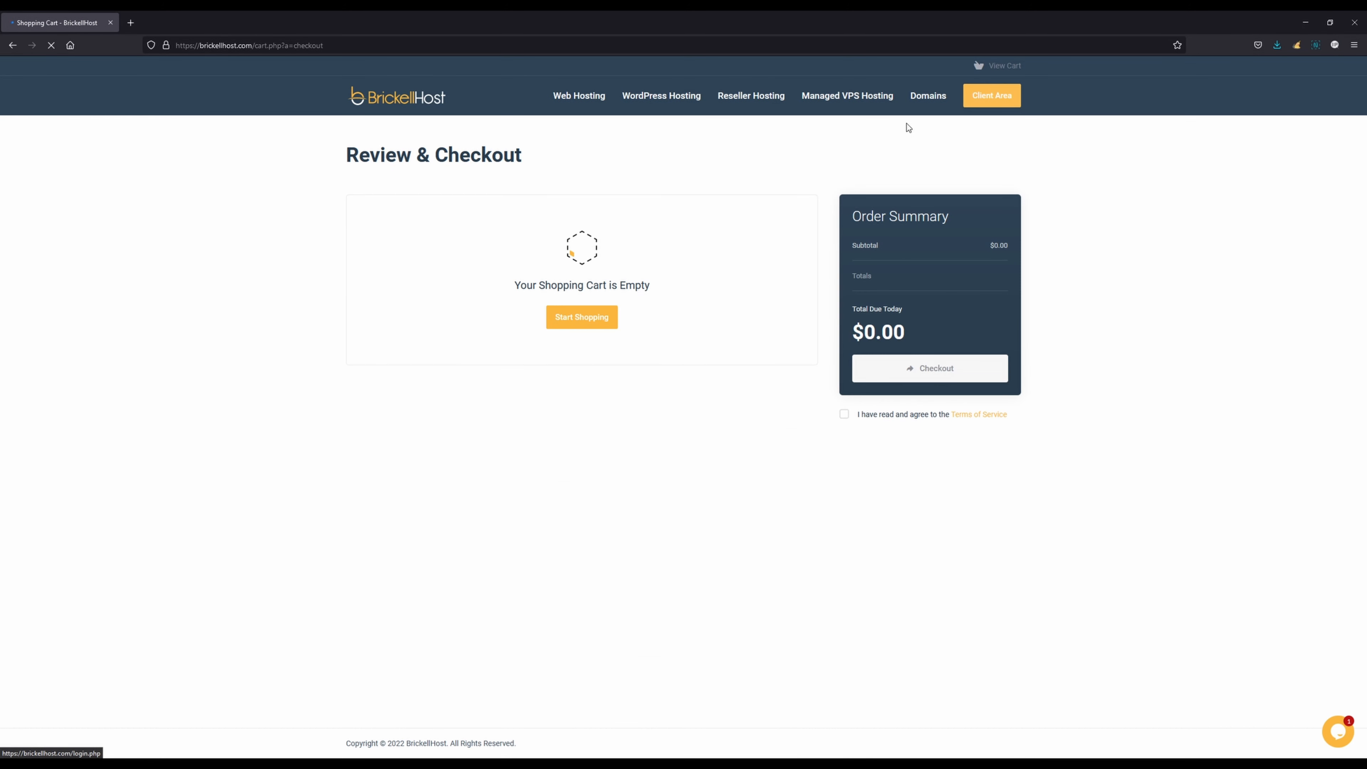
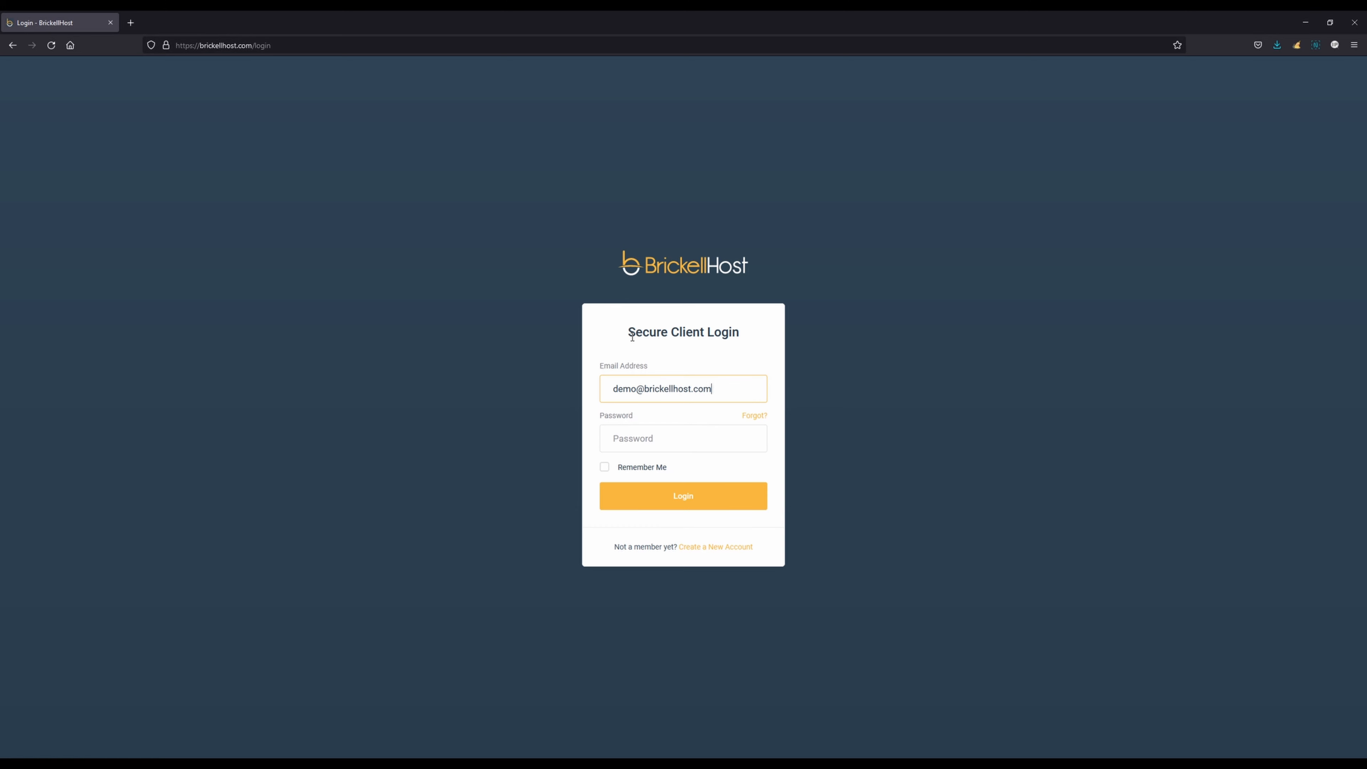
{"action": "type", "text": "de•••••••"}
{"action": "key", "text": "Return"}
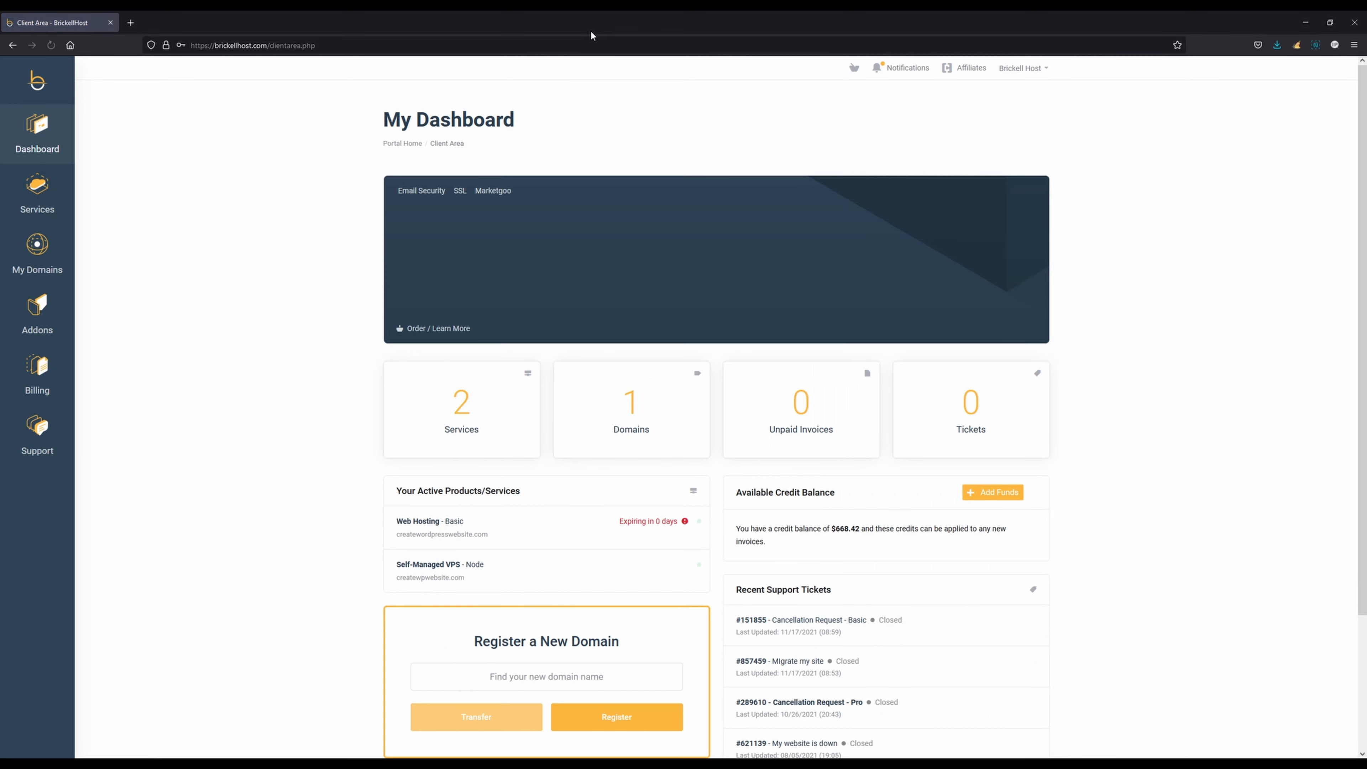
Open the management page of the Web Hosting - Basic service from the list of owned services
{"action": "scroll", "coordinate": [332, 199], "scroll_direction": "down", "scroll_amount": 1}
{"action": "scroll", "coordinate": [333, 199], "scroll_direction": "down", "scroll_amount": 1}
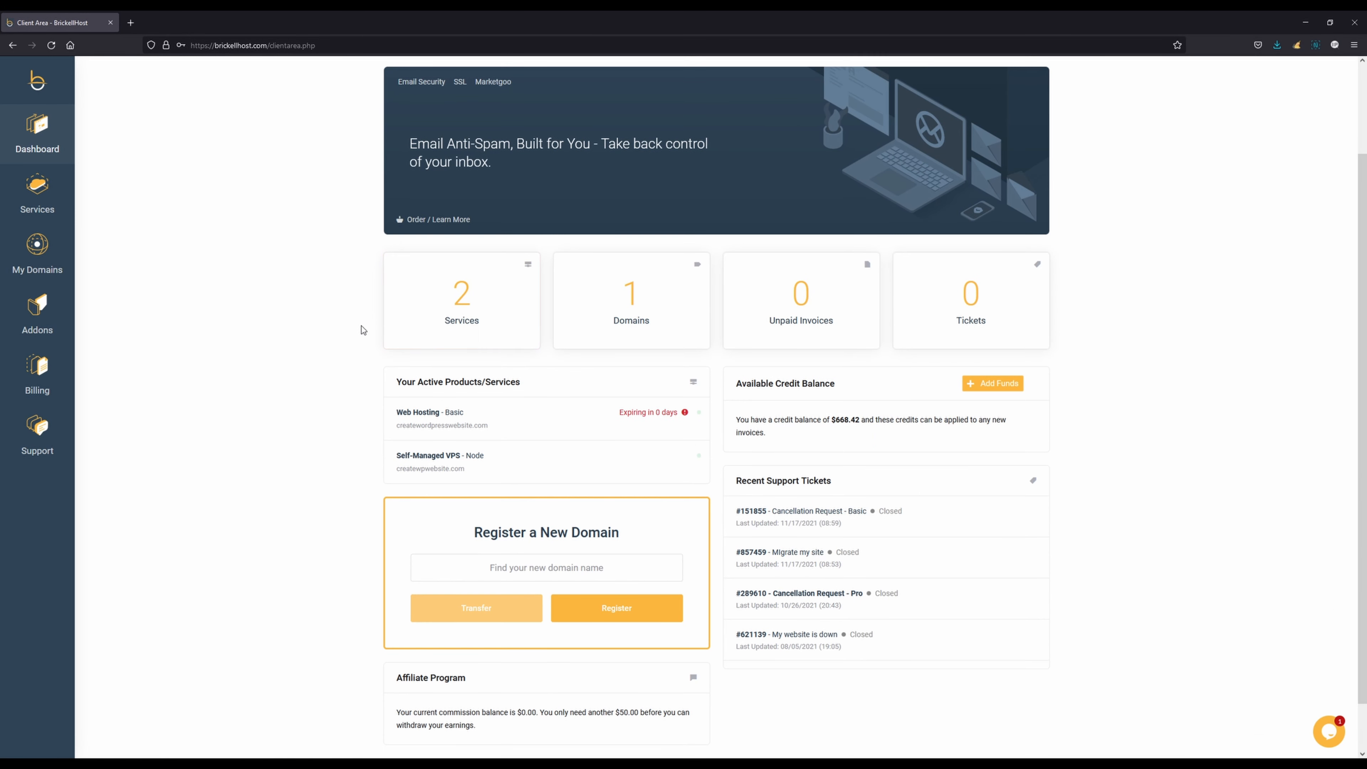
{"action": "scroll", "coordinate": [350, 329], "scroll_direction": "up", "scroll_amount": 1}
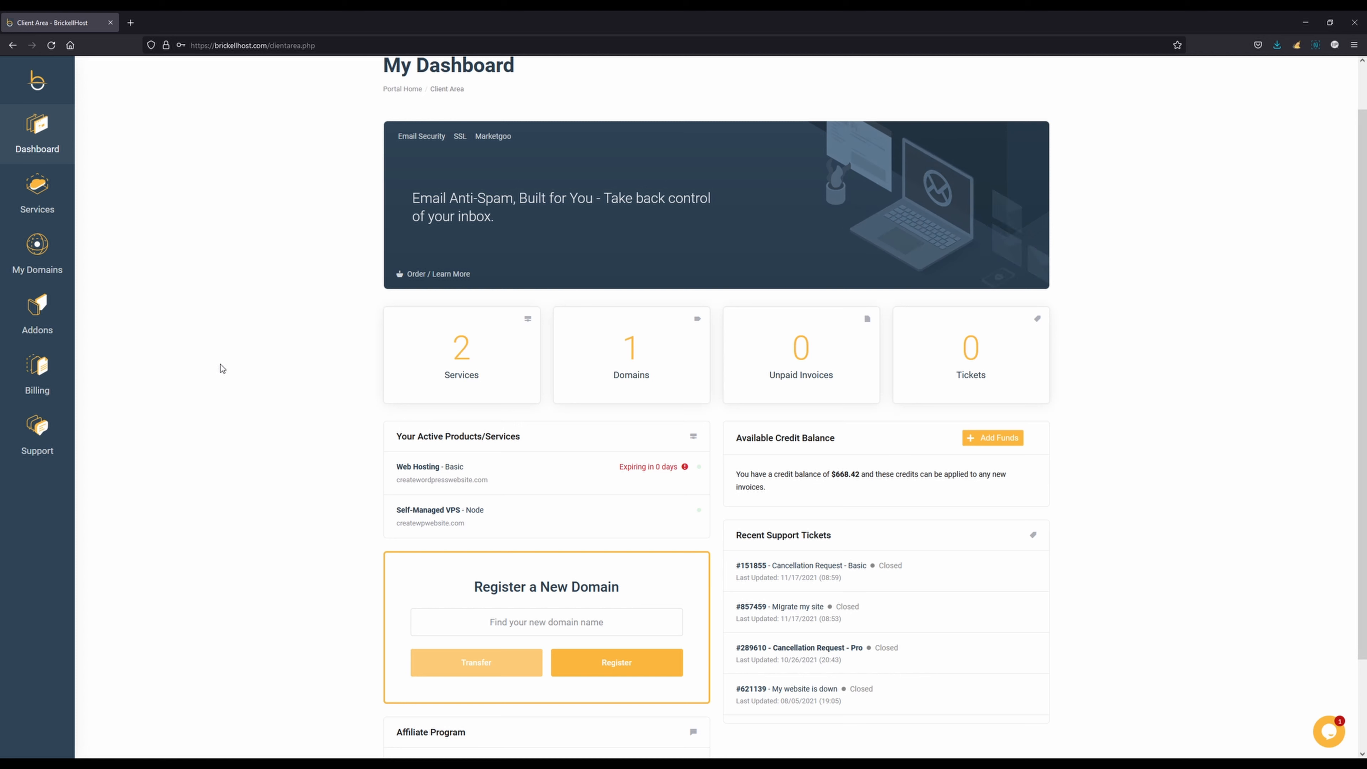
{"action": "mouse_move", "coordinate": [39, 210]}
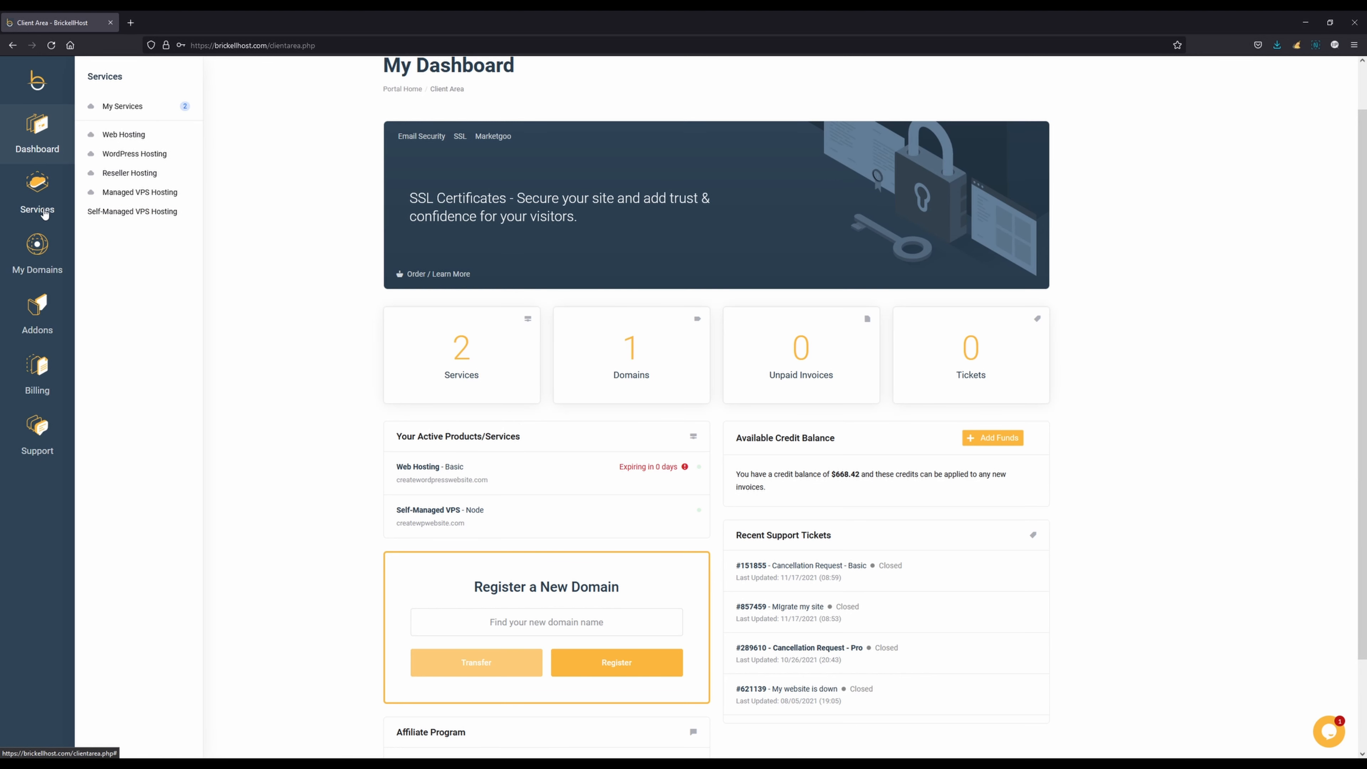
{"action": "left_click", "coordinate": [134, 107]}
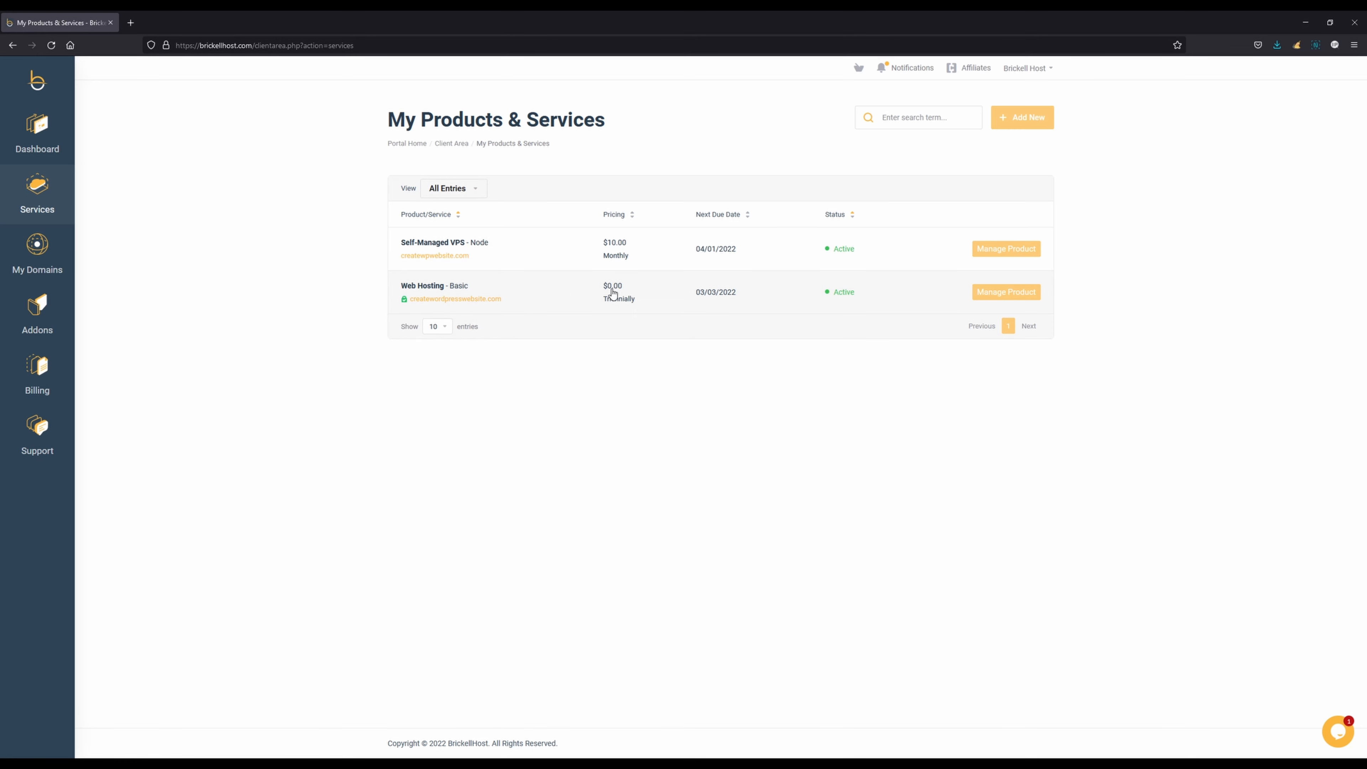
{"action": "left_click", "coordinate": [651, 292]}
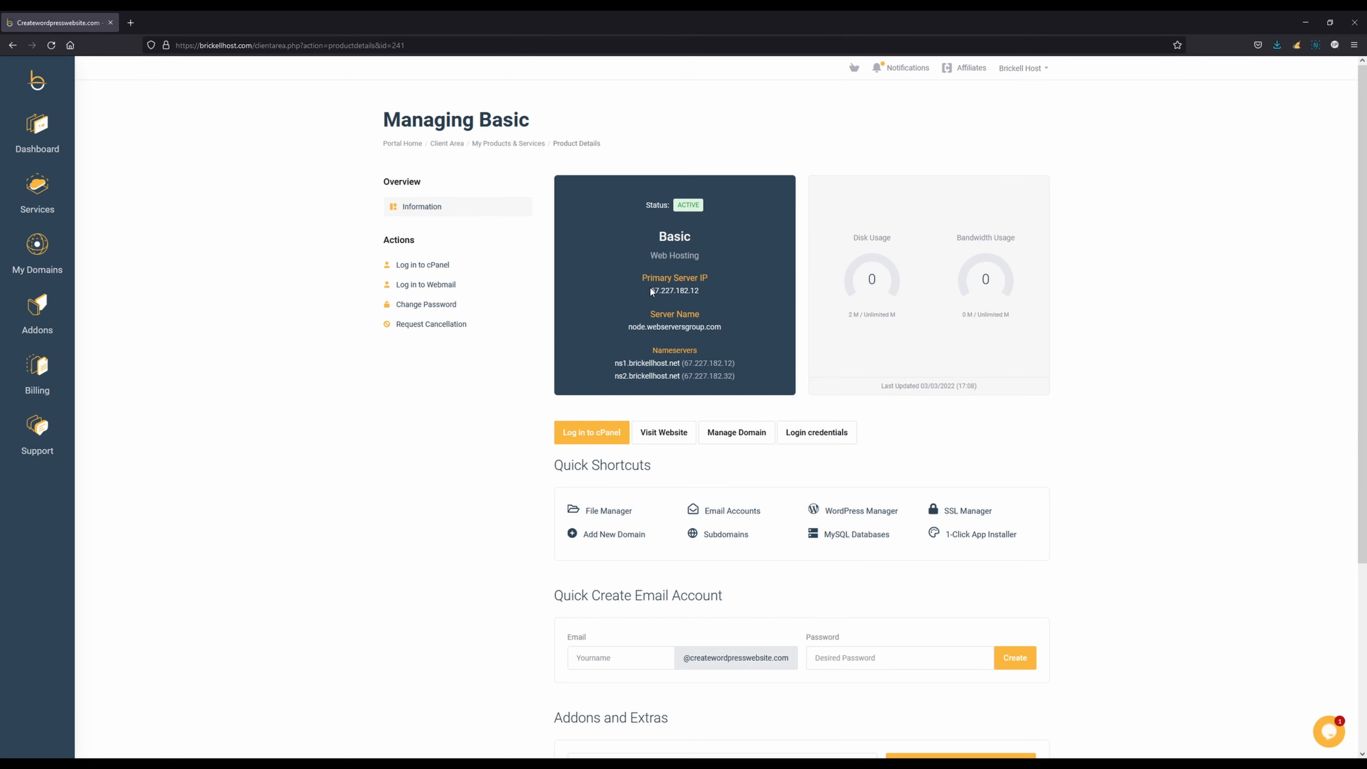
Review the Basic hosting service's details and log in to its cPanel
{"action": "scroll", "coordinate": [457, 318], "scroll_direction": "down", "scroll_amount": 3}
{"action": "scroll", "coordinate": [454, 349], "scroll_direction": "up", "scroll_amount": 2}
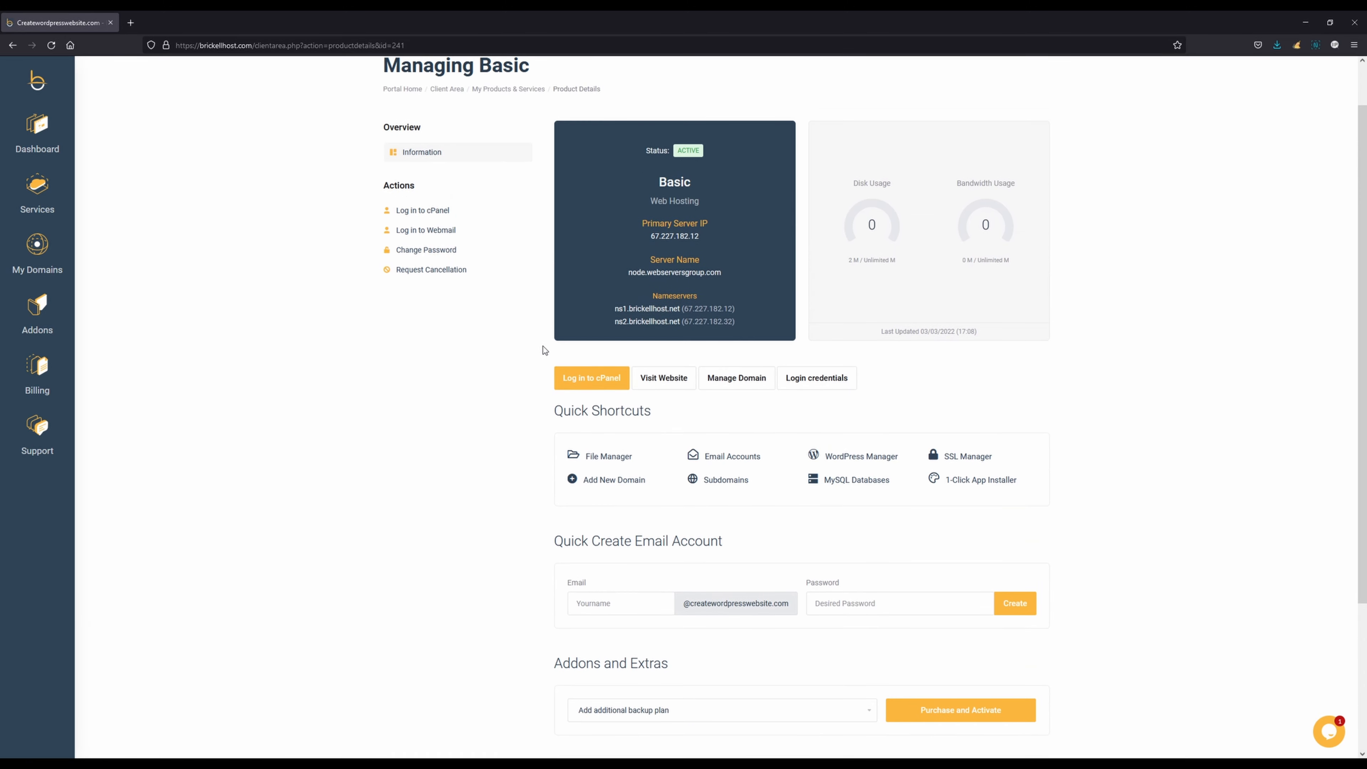
{"action": "left_click", "coordinate": [584, 388]}
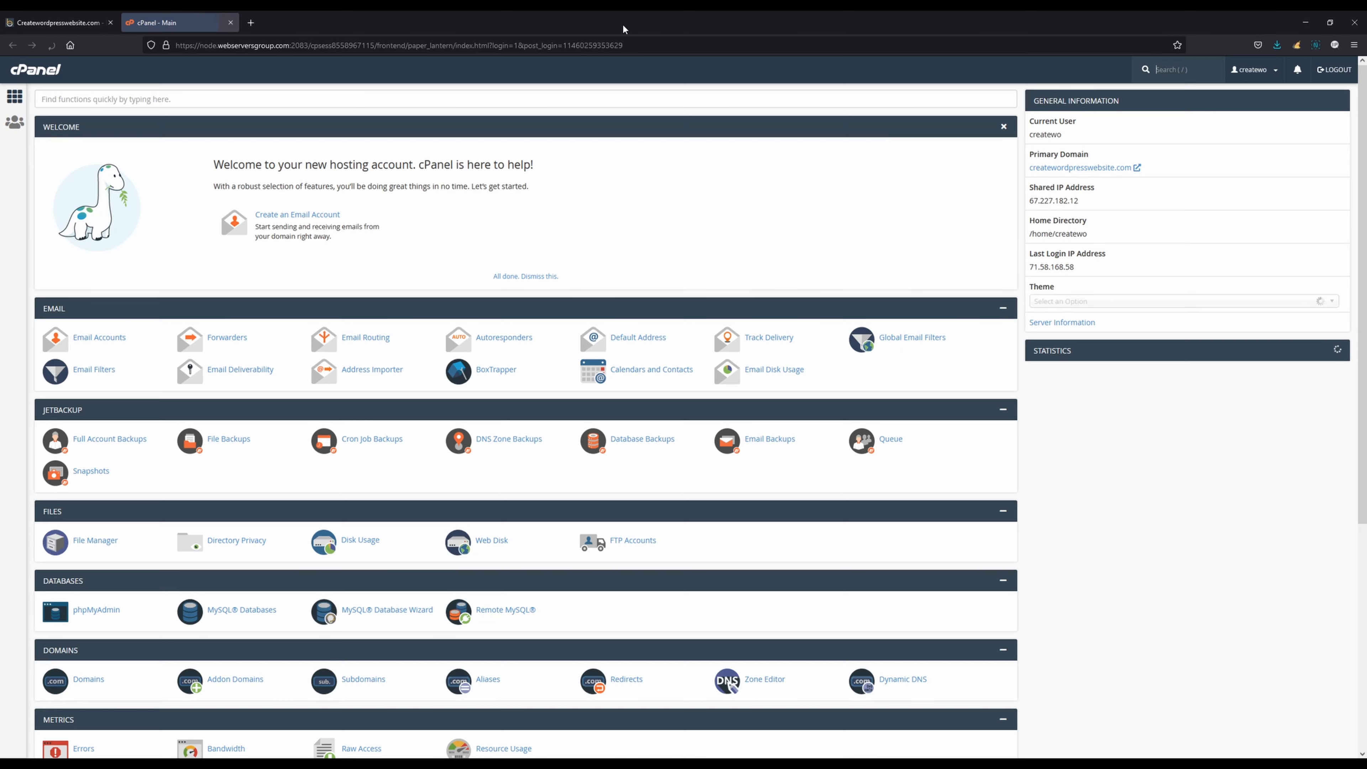
Open WordPress Manager by Softaculous from cPanel's software section and start a new WordPress installation
{"action": "scroll", "coordinate": [716, 277], "scroll_direction": "down", "scroll_amount": 2}
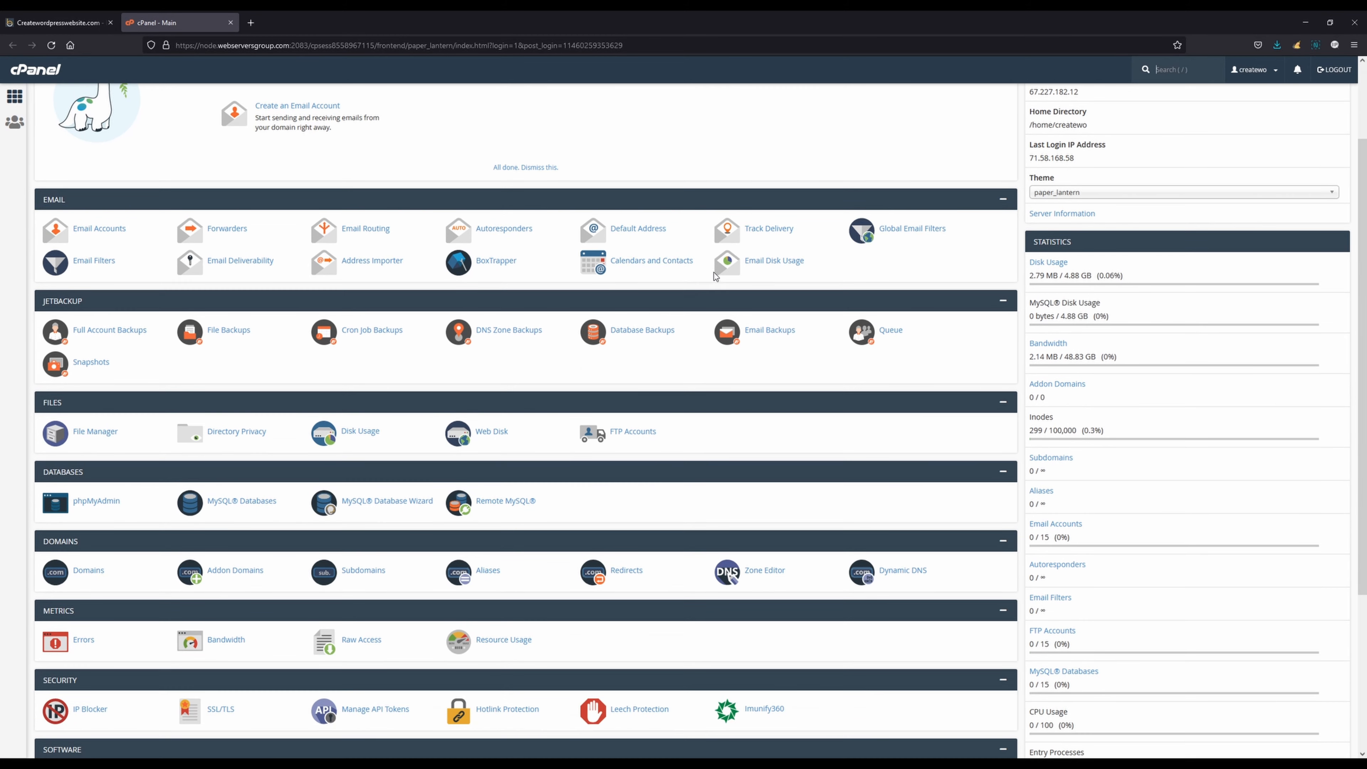
{"action": "scroll", "coordinate": [641, 339], "scroll_direction": "down", "scroll_amount": 2}
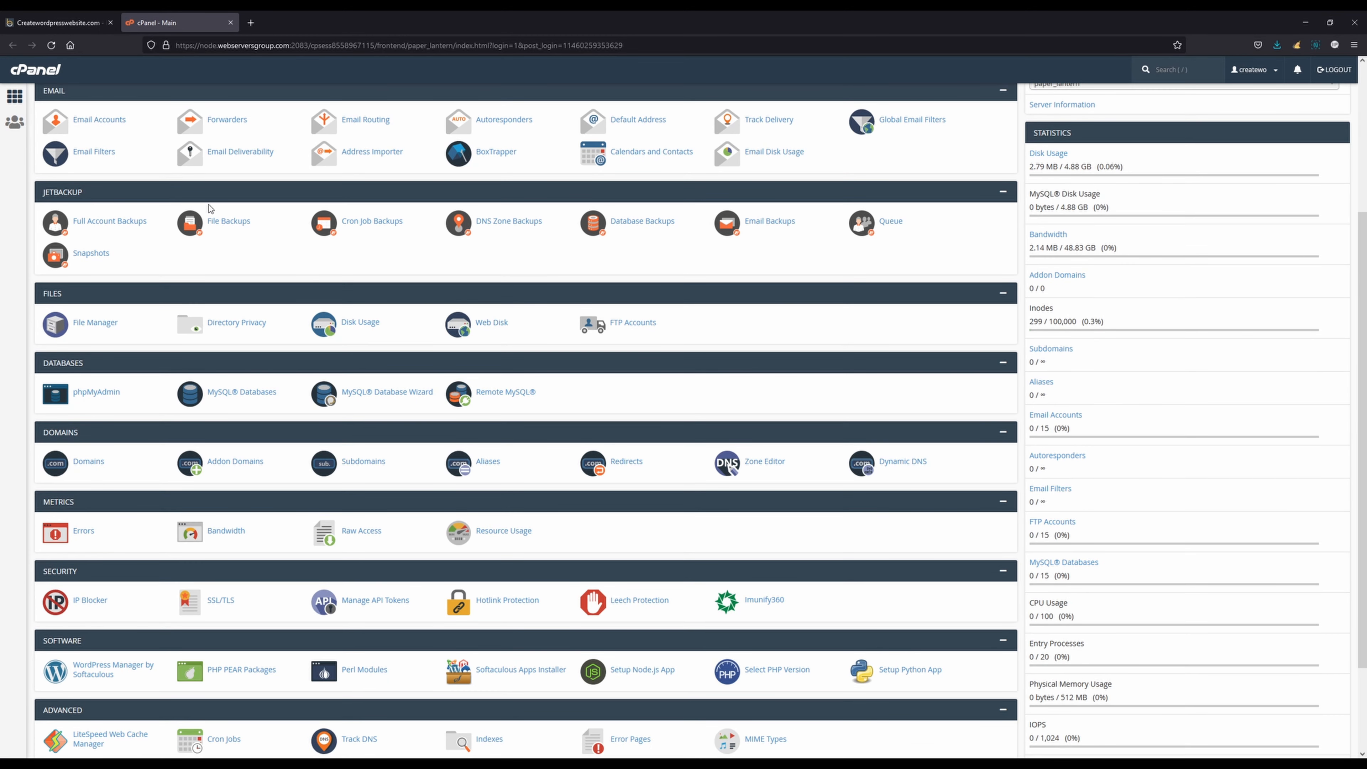
{"action": "scroll", "coordinate": [500, 269], "scroll_direction": "down", "scroll_amount": 2}
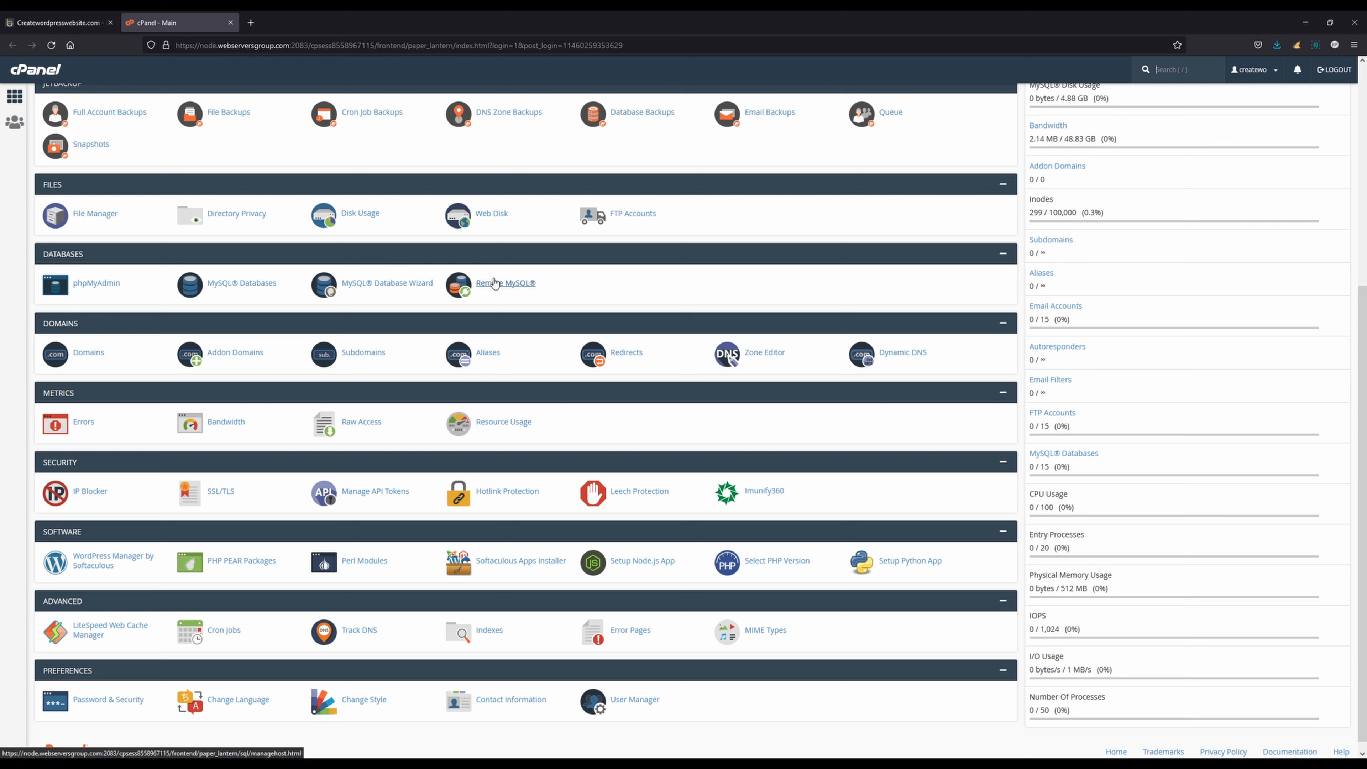
{"action": "scroll", "coordinate": [229, 284], "scroll_direction": "down", "scroll_amount": 1}
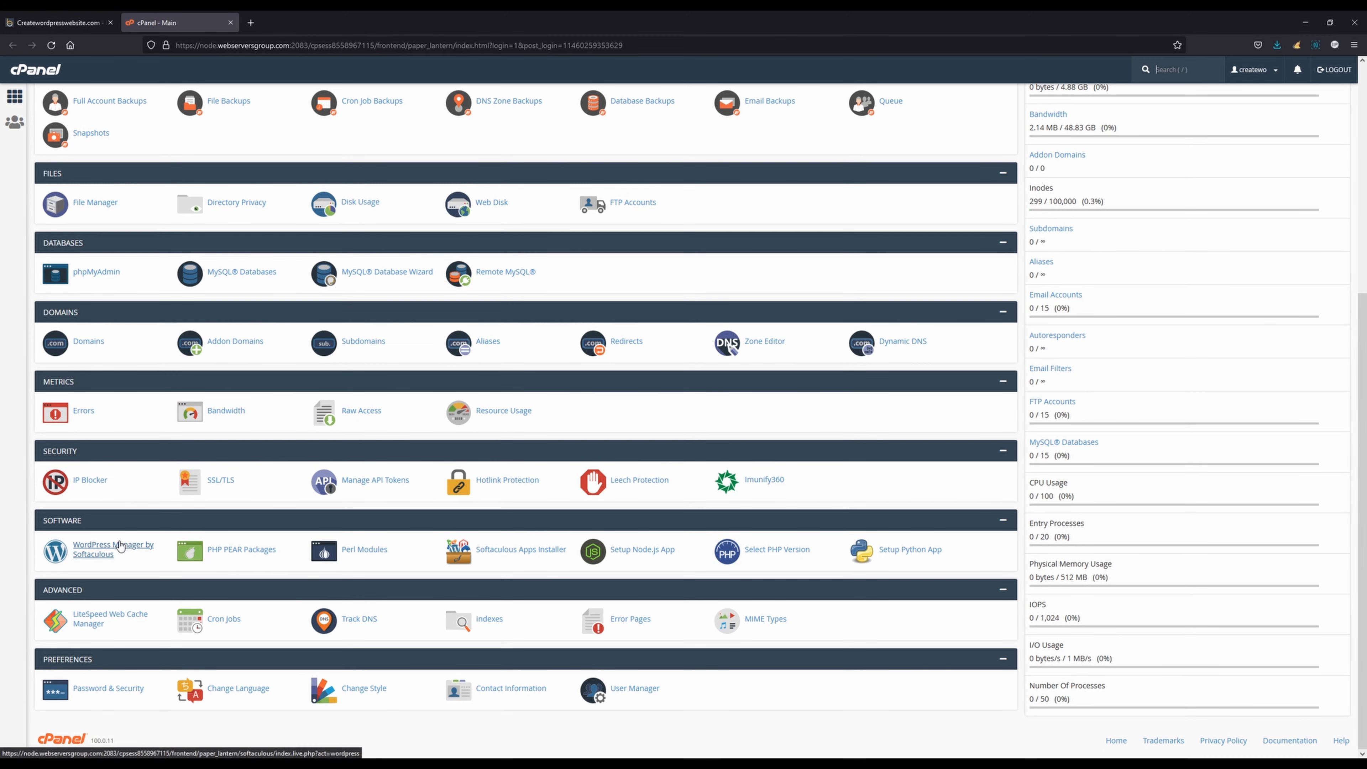
{"action": "left_click", "coordinate": [92, 560]}
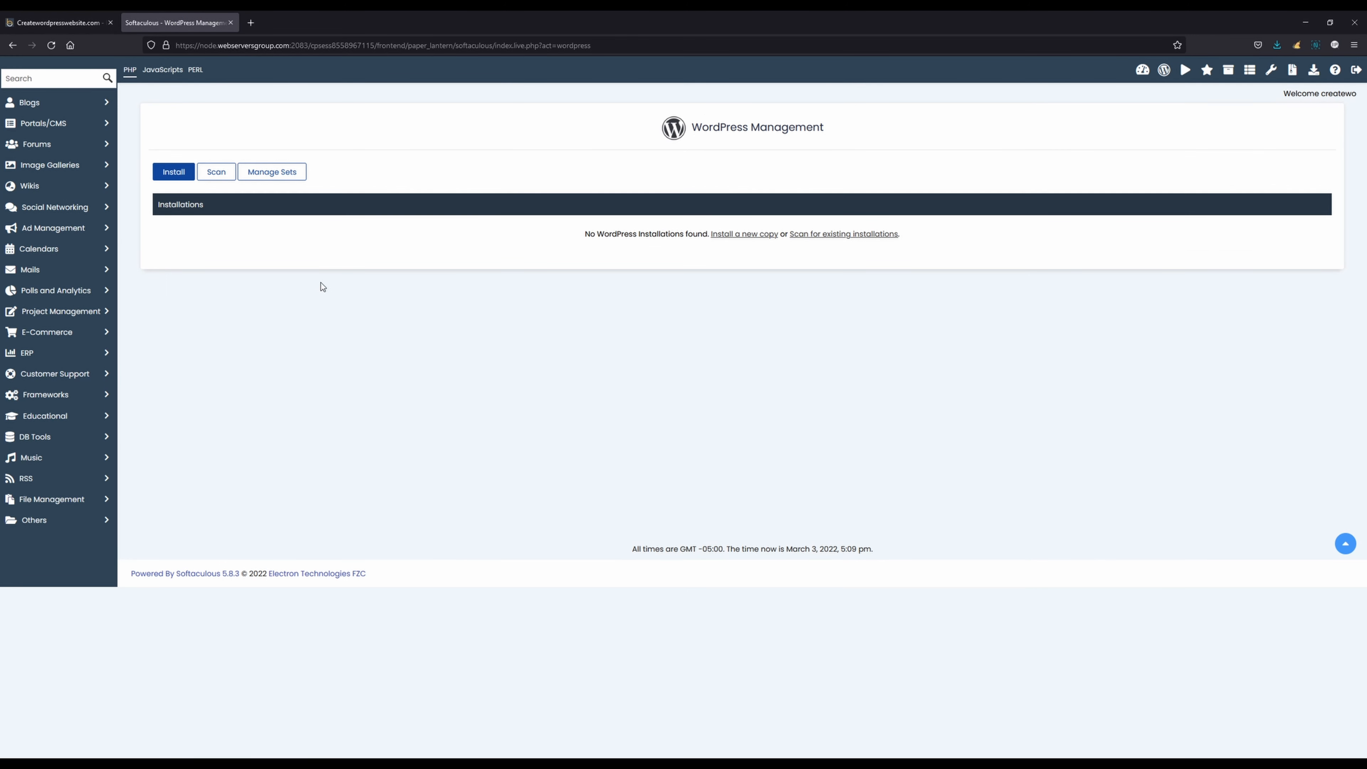
{"action": "left_click", "coordinate": [175, 179]}
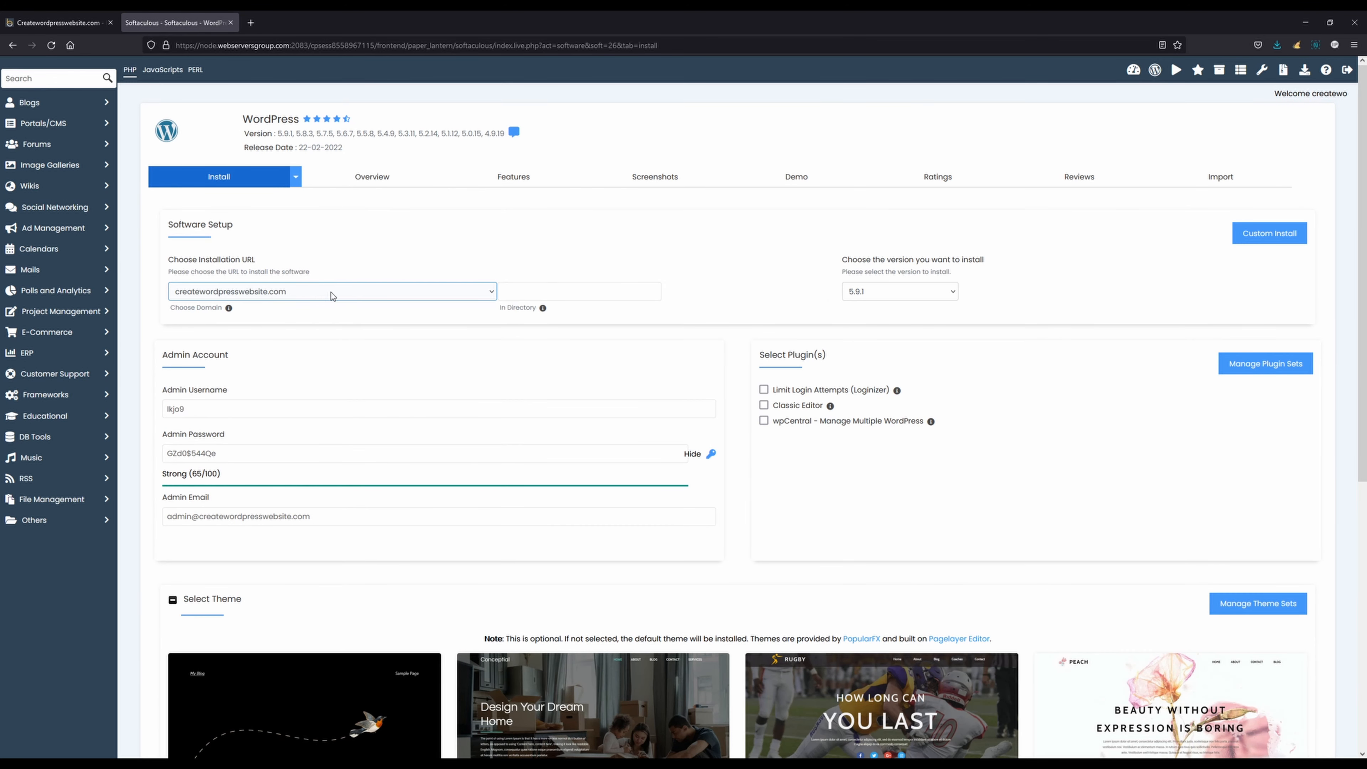
Choose createwordpresswebsite.com as the installation domain and WordPress version 5.9.1
{"action": "left_click", "coordinate": [319, 292]}
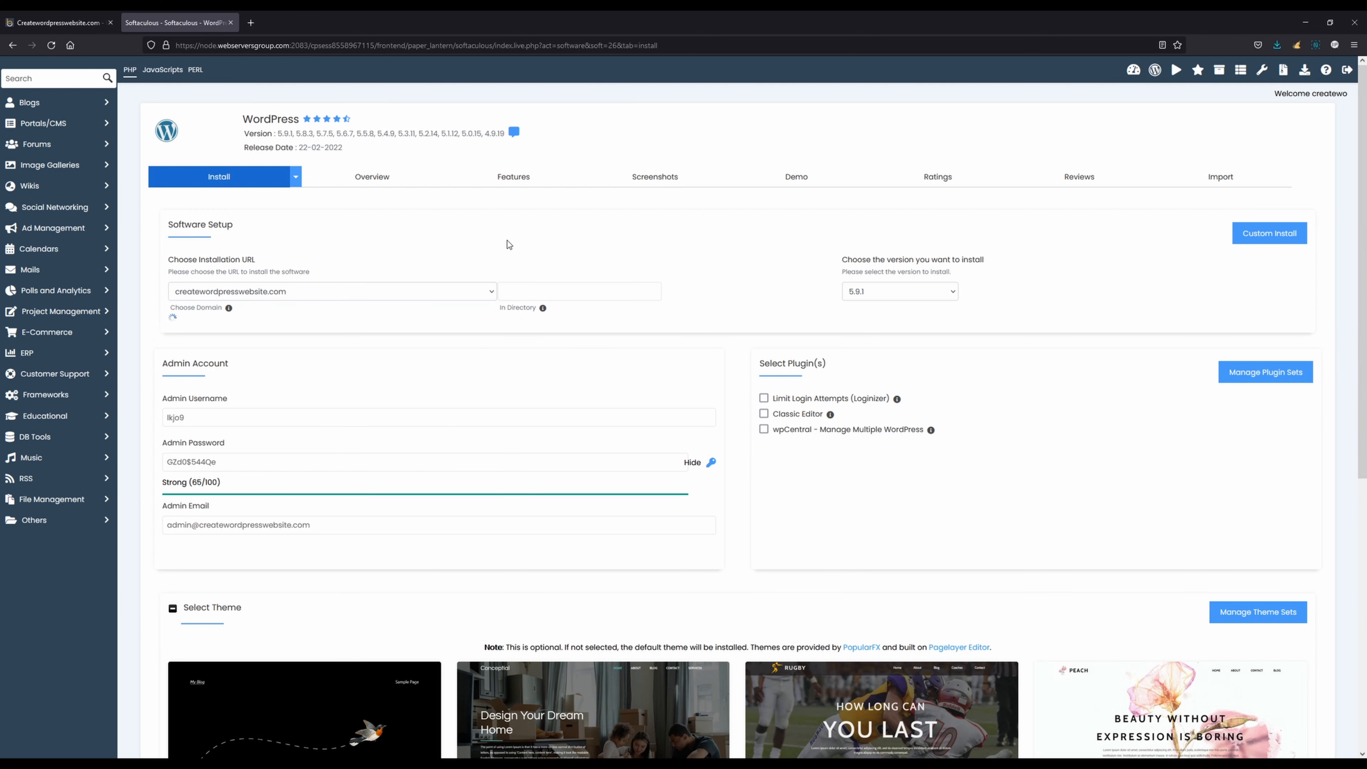
{"action": "left_click", "coordinate": [909, 296]}
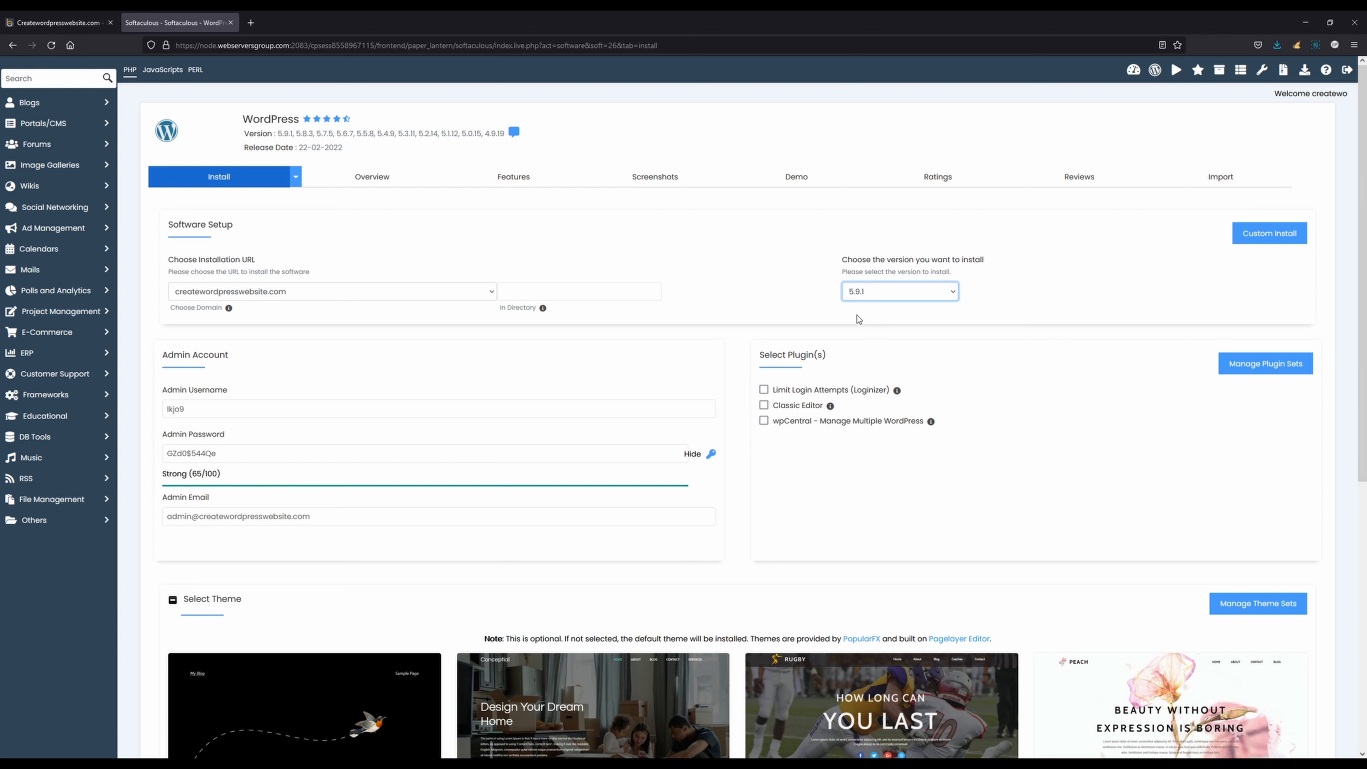
Set the WordPress admin username to admin and enter a new admin password
{"action": "left_click", "coordinate": [371, 417]}
{"action": "left_click_drag", "start_coordinate": [334, 409], "coordinate": [99, 407]}
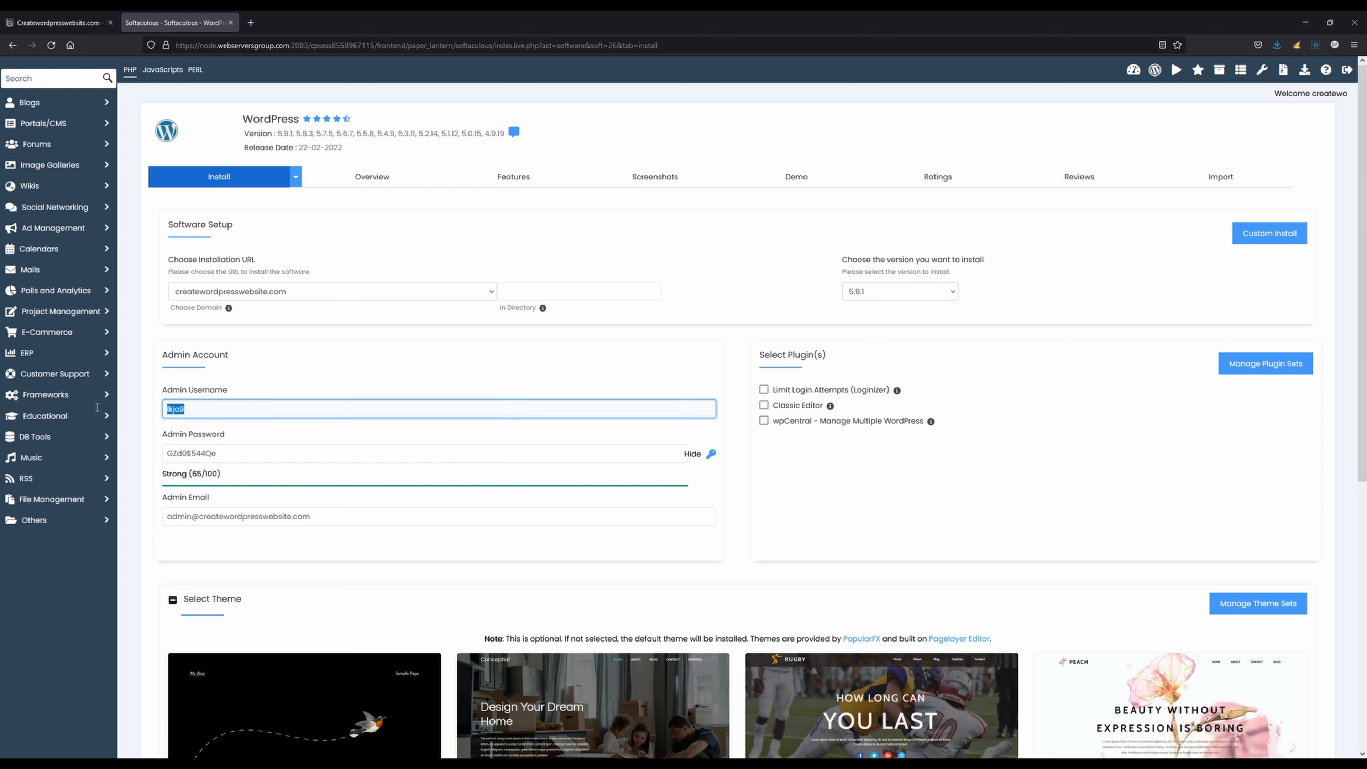
{"action": "type", "text": "admin"}
{"action": "key", "text": "Tab"}
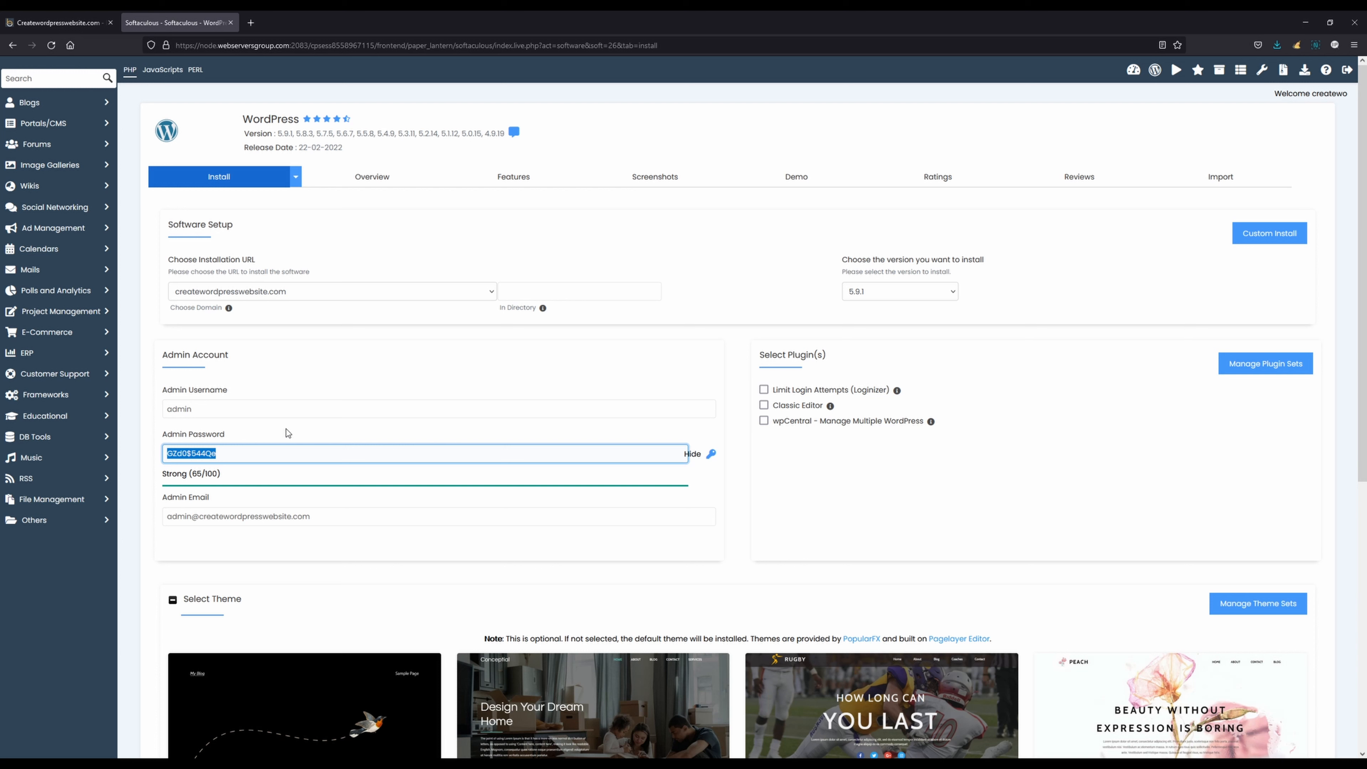
{"action": "type", "text": "demo"}
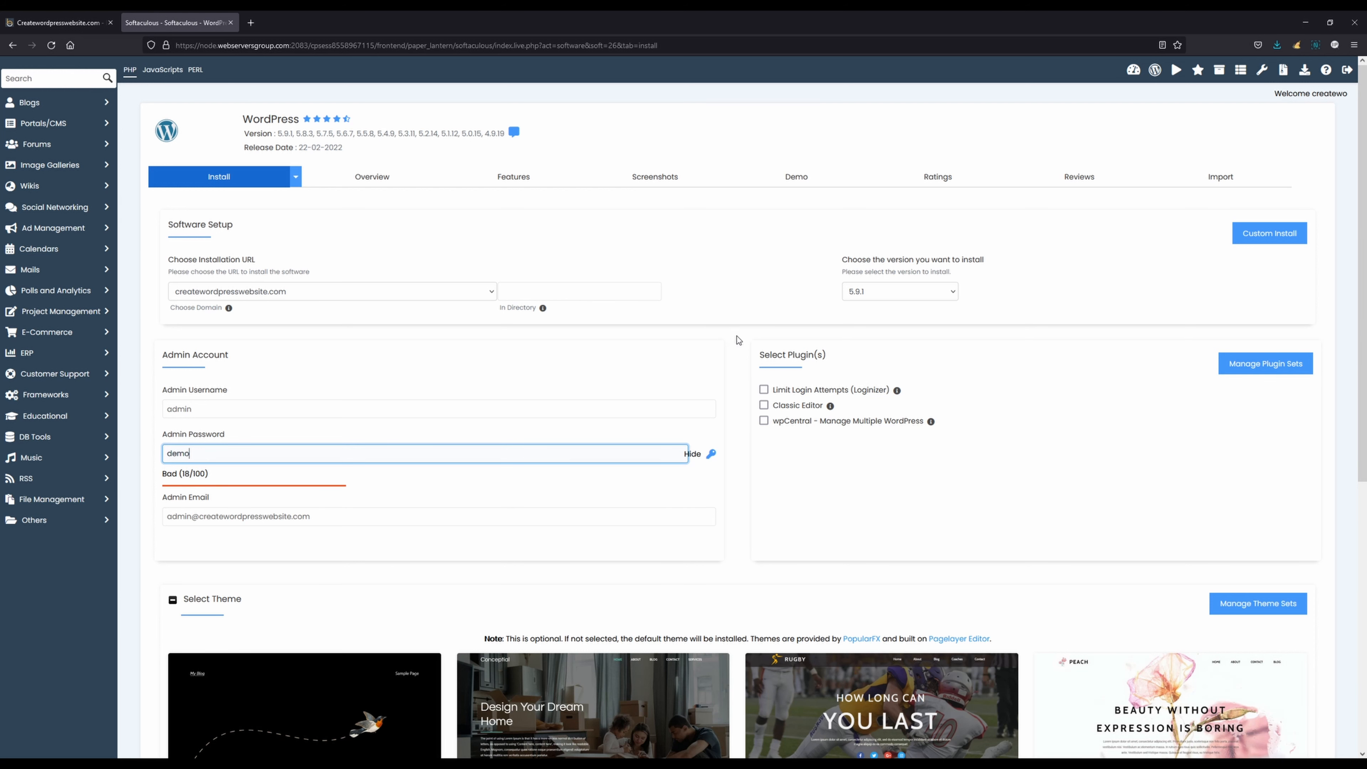
{"action": "scroll", "coordinate": [738, 339], "scroll_direction": "down", "scroll_amount": 8}
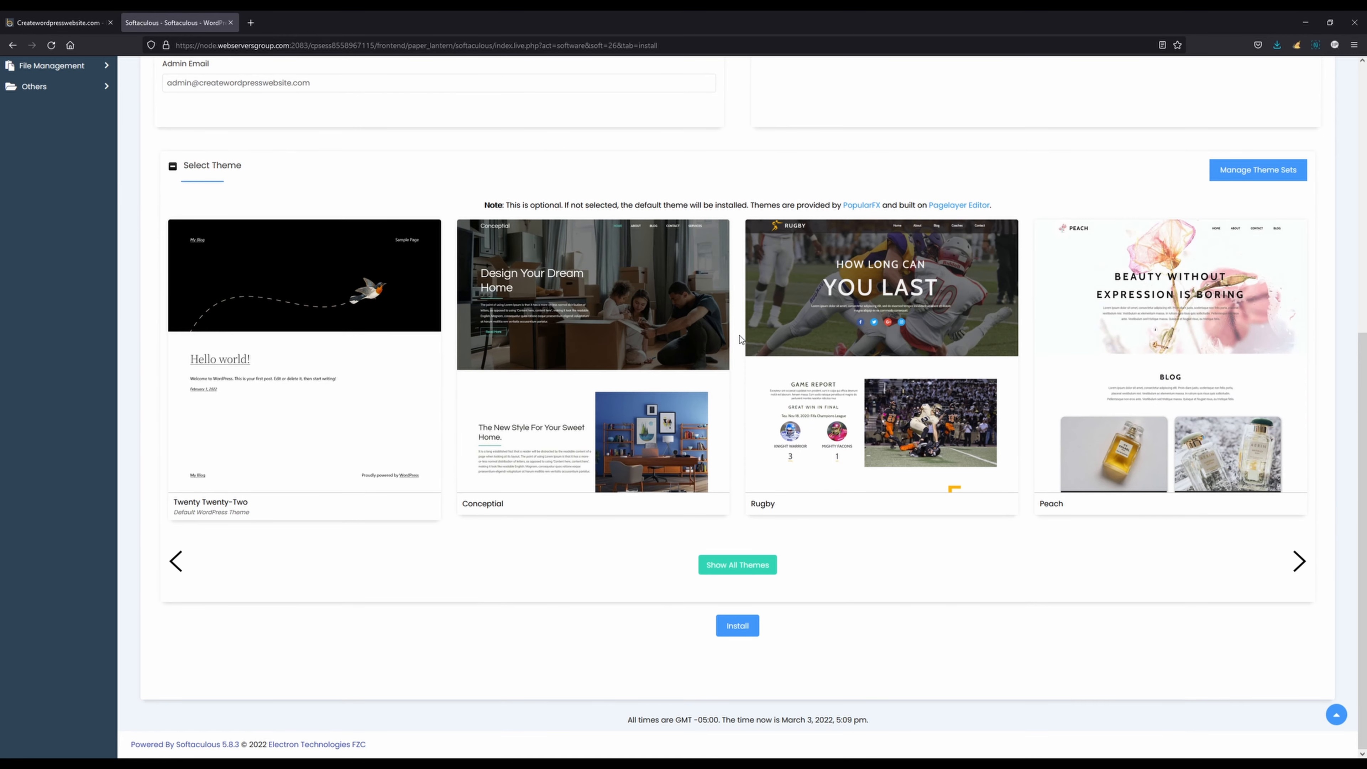
Install WordPress with the current settings and open the createwordpresswebsite.com homepage in a separate browser tab
{"action": "left_click", "coordinate": [737, 626]}
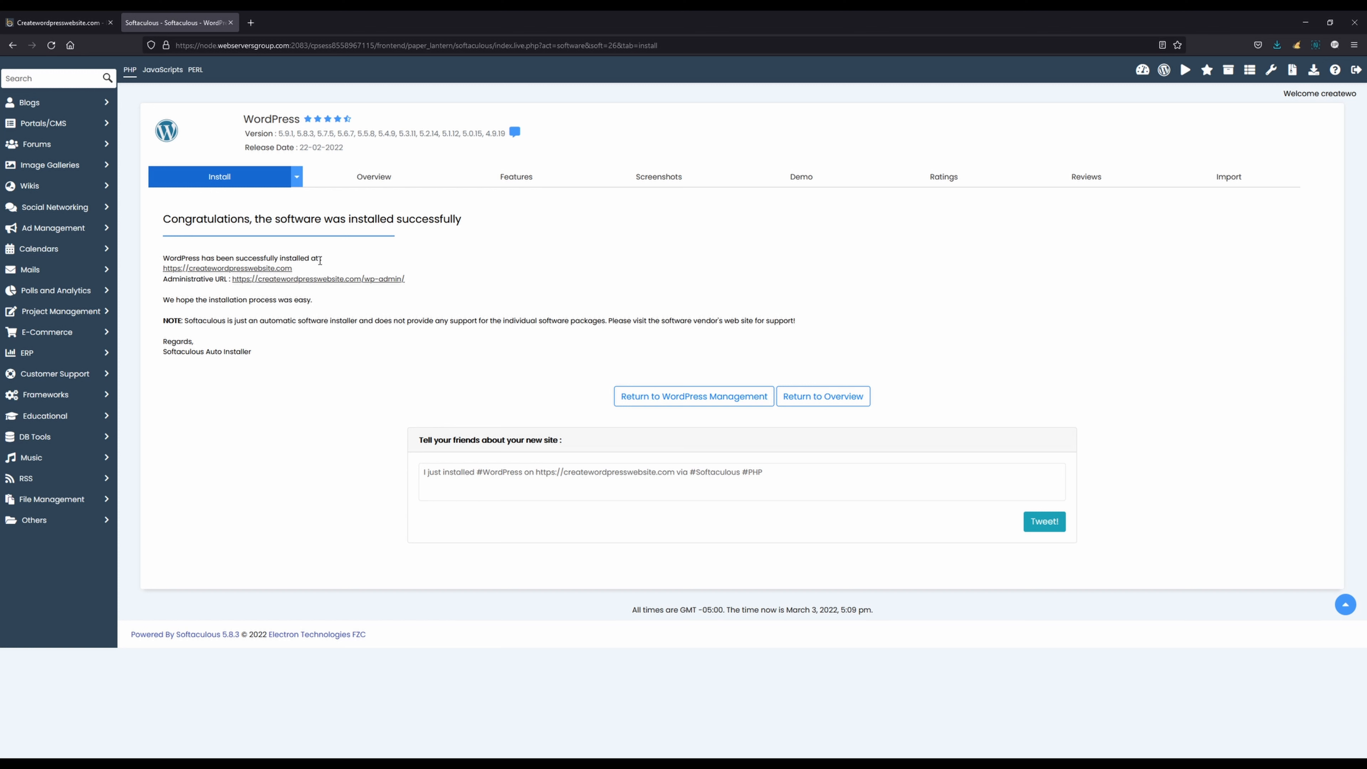
{"action": "middle_click", "coordinate": [216, 274]}
{"action": "left_click", "coordinate": [286, 30]}
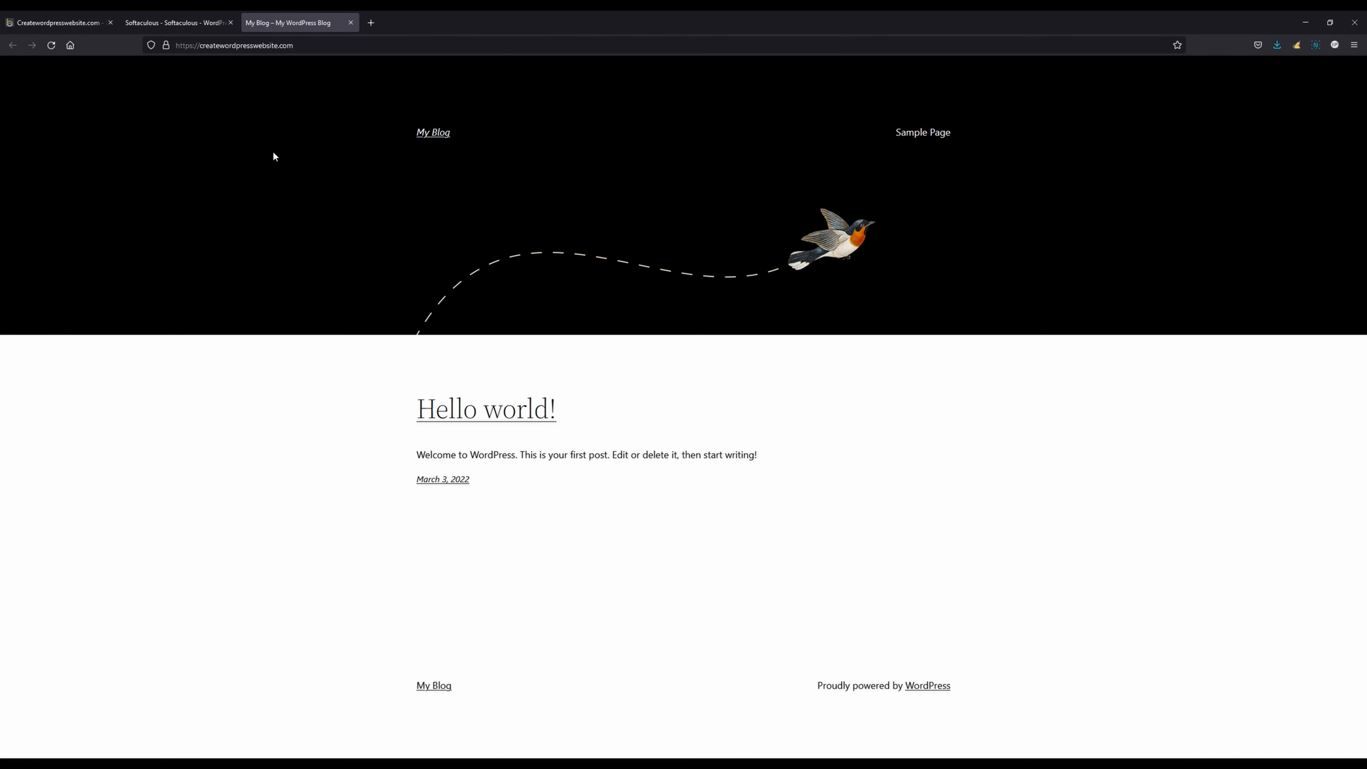
Open the new installation's administrative URL in a separate browser tab and look over the WordPress dashboard
{"action": "left_click", "coordinate": [205, 28]}
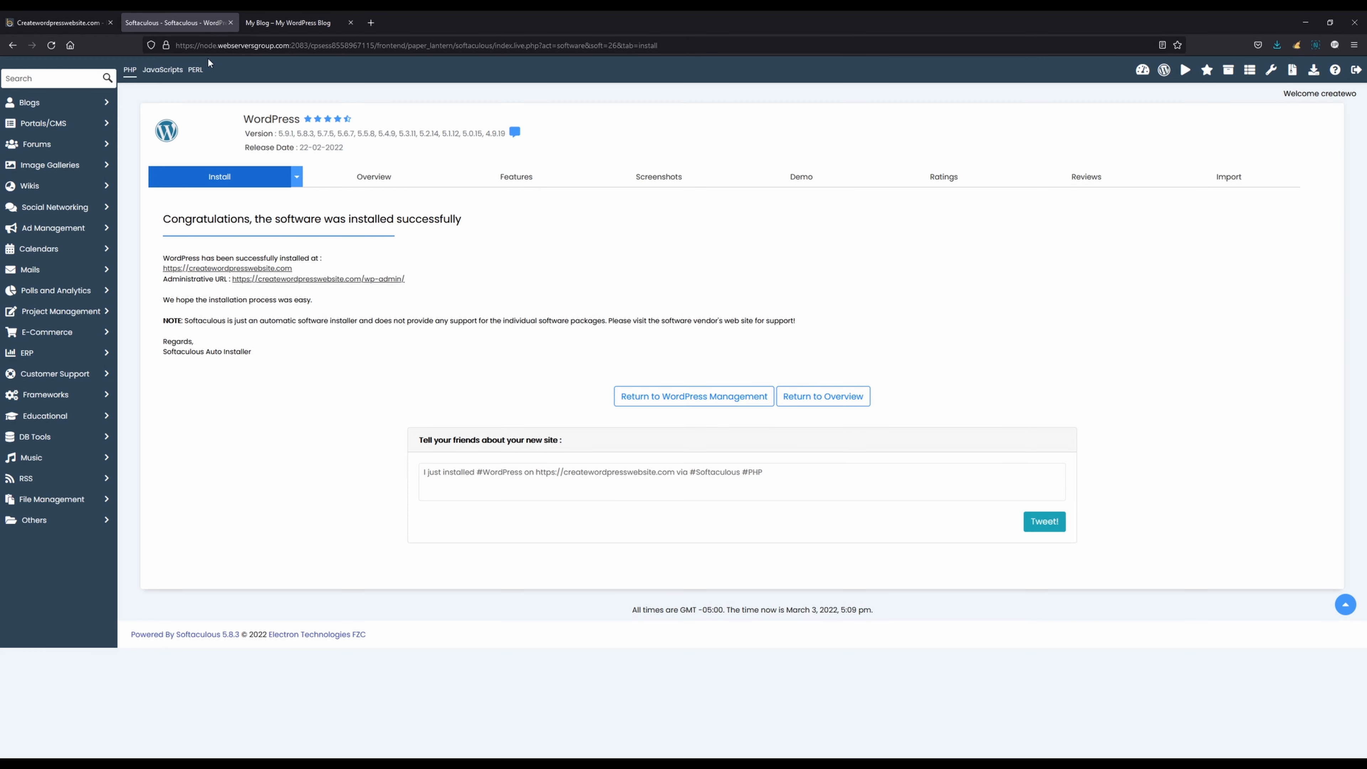
{"action": "middle_click", "coordinate": [323, 279]}
{"action": "left_click", "coordinate": [299, 23]}
{"action": "mouse_move", "coordinate": [58, 196]}
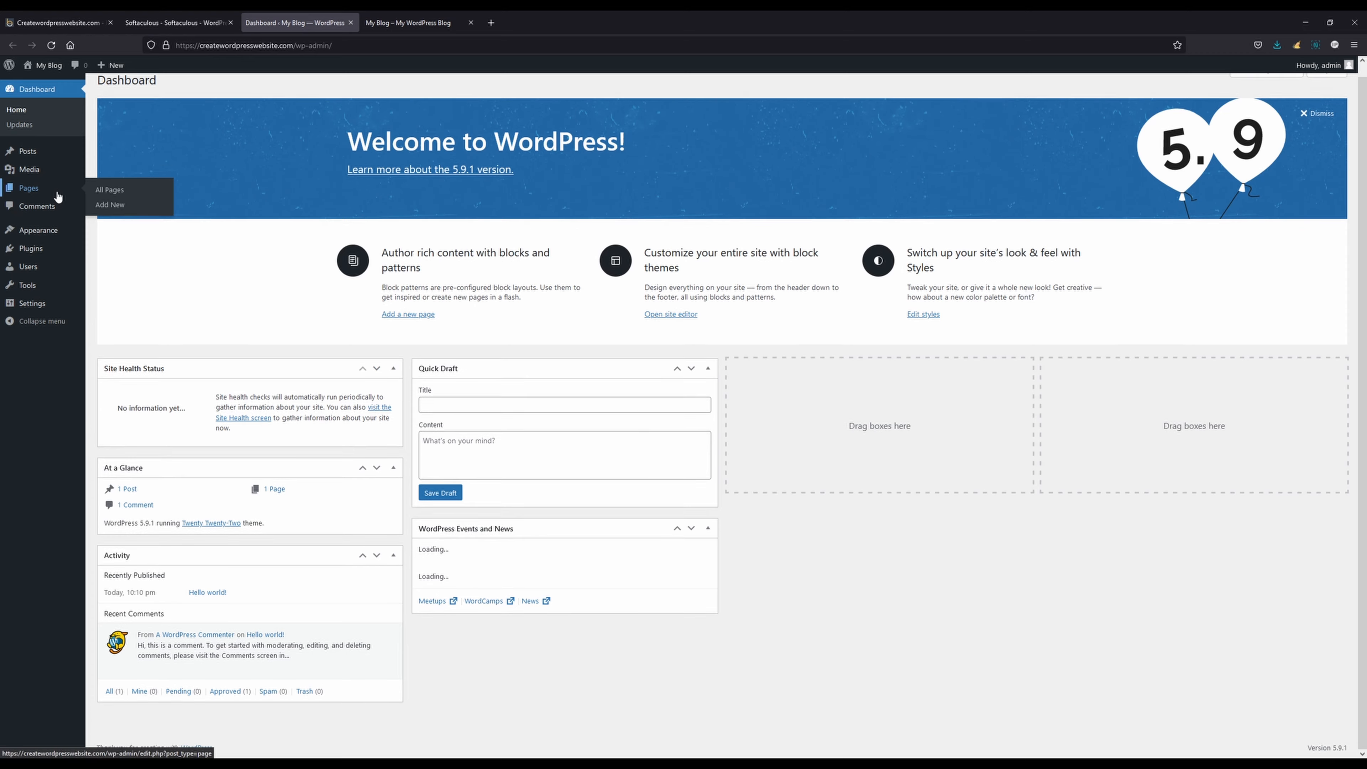
Visit the live site from the WordPress dashboard, close the duplicate homepage tab, and return to the Softaculous installation page
{"action": "mouse_move", "coordinate": [46, 68]}
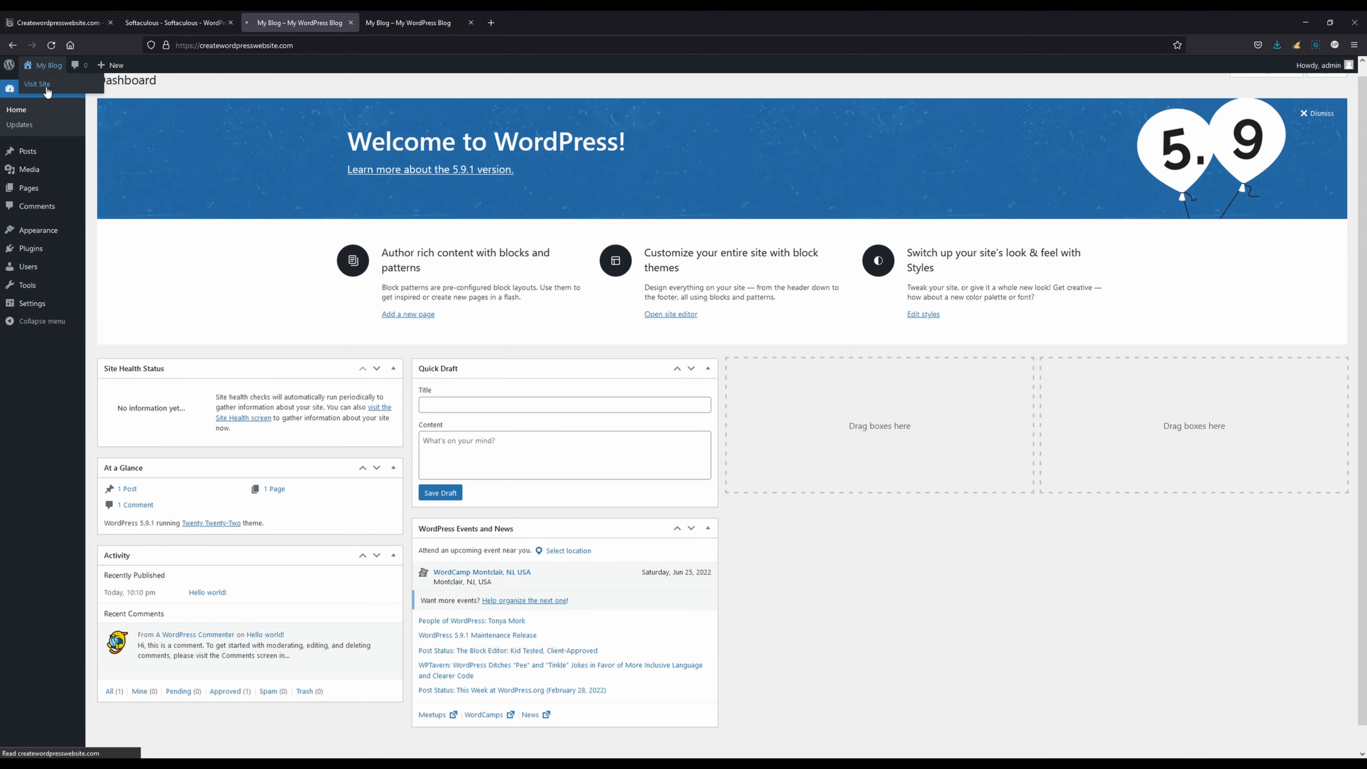
{"action": "left_click", "coordinate": [37, 84]}
{"action": "middle_click", "coordinate": [415, 22]}
{"action": "left_click", "coordinate": [179, 22]}
{"action": "left_click_drag", "start_coordinate": [244, 119], "coordinate": [310, 119]}
{"action": "left_click", "coordinate": [310, 119]}
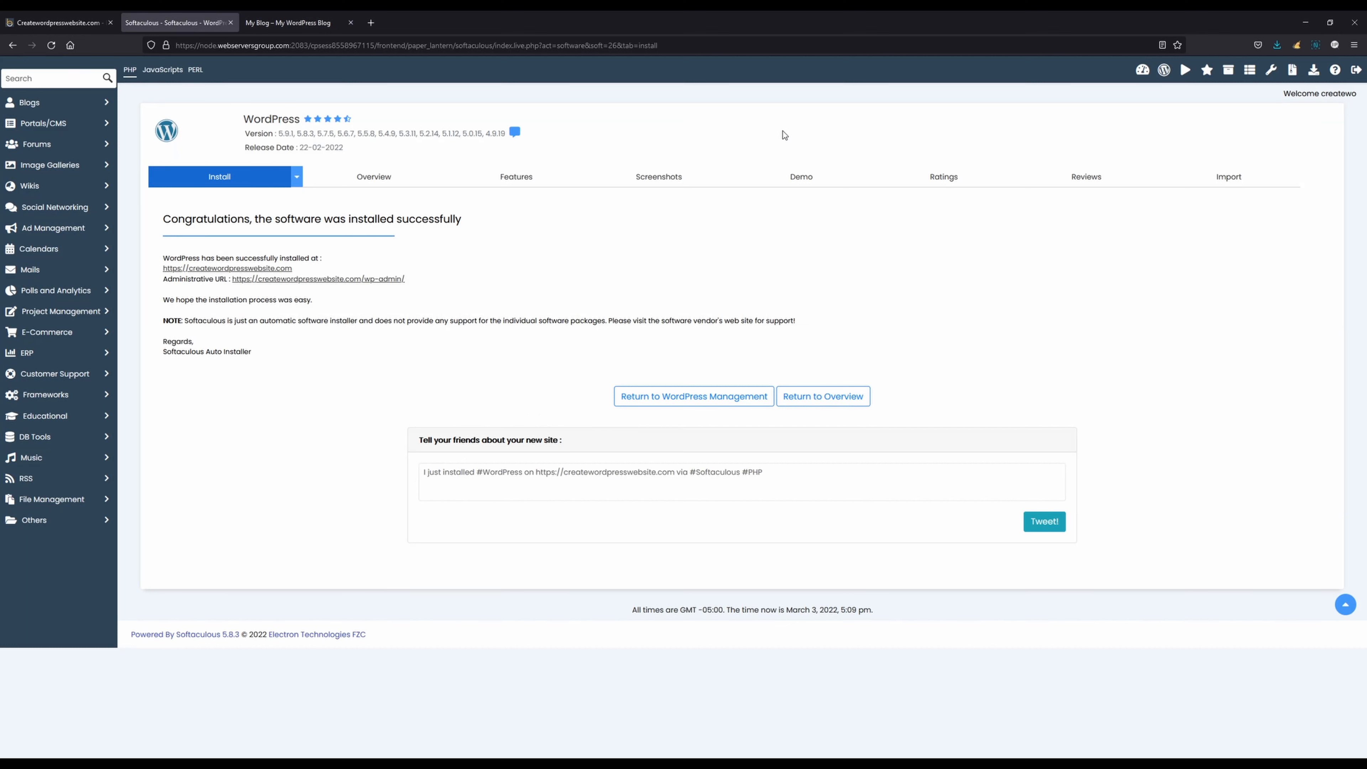